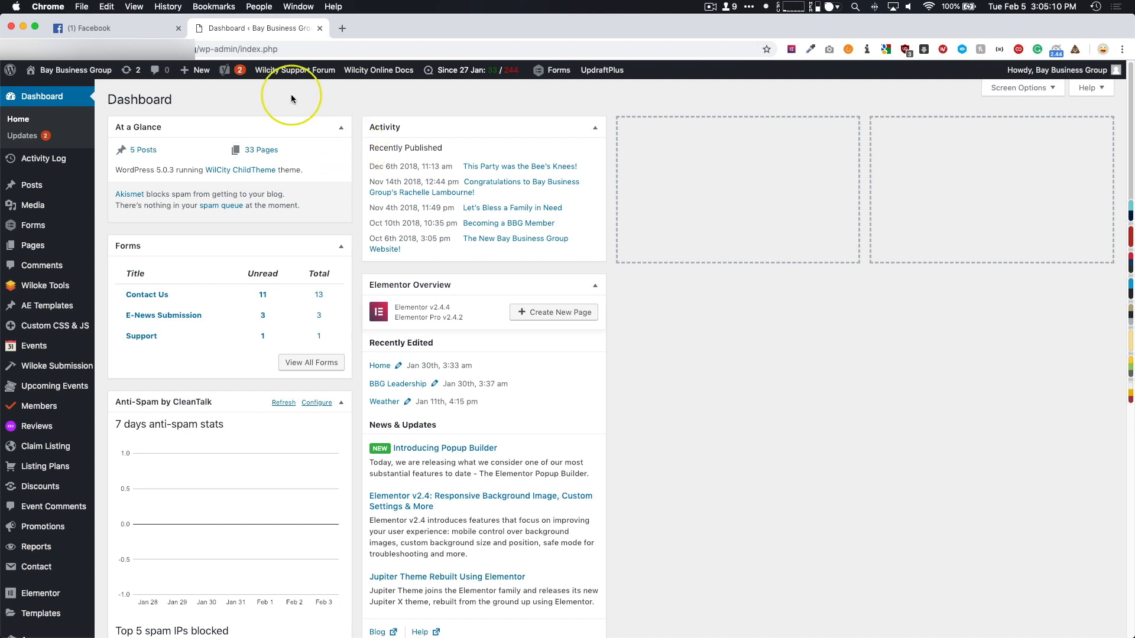
Create a new page and title it "Business Categories"
mouse_move(36, 243)
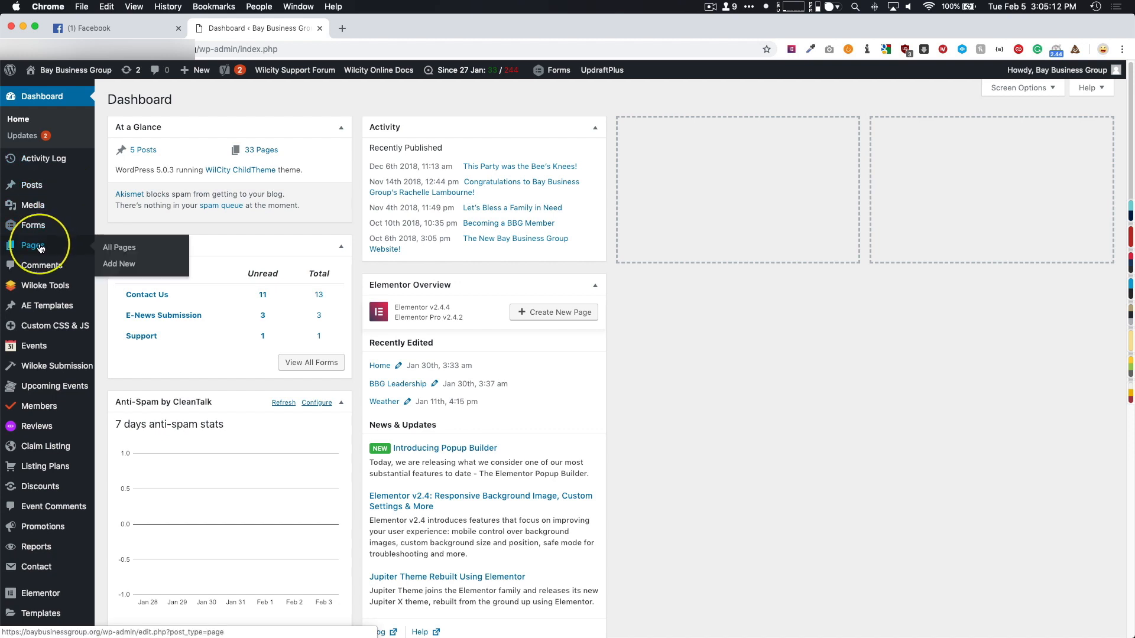
left_click(120, 267)
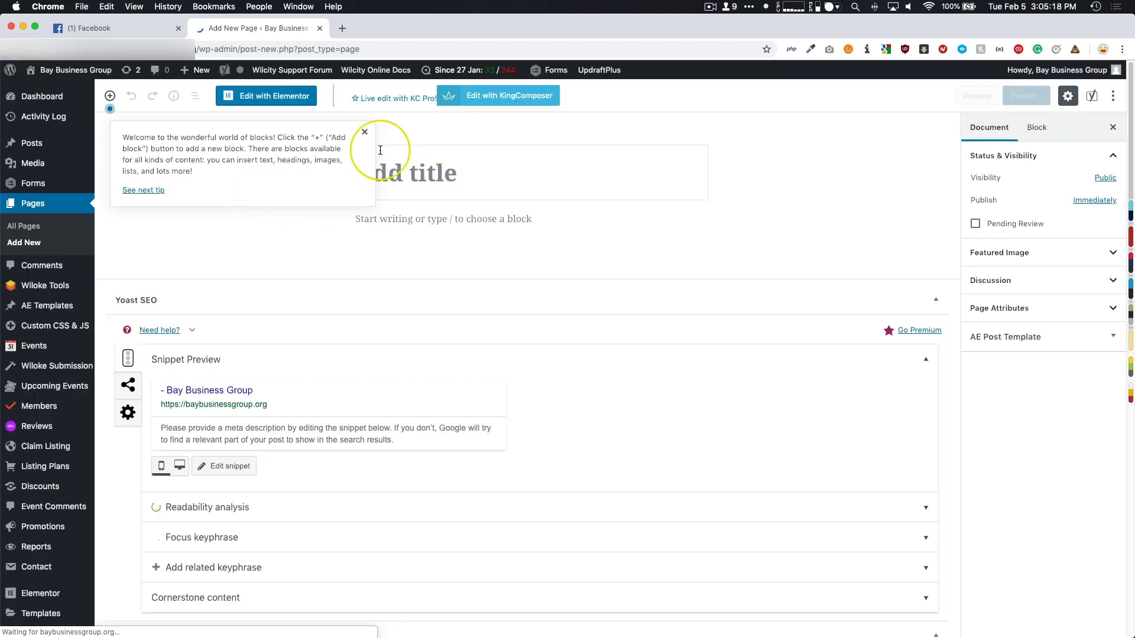
left_click(364, 131)
left_click(376, 169)
type("Business Categor")
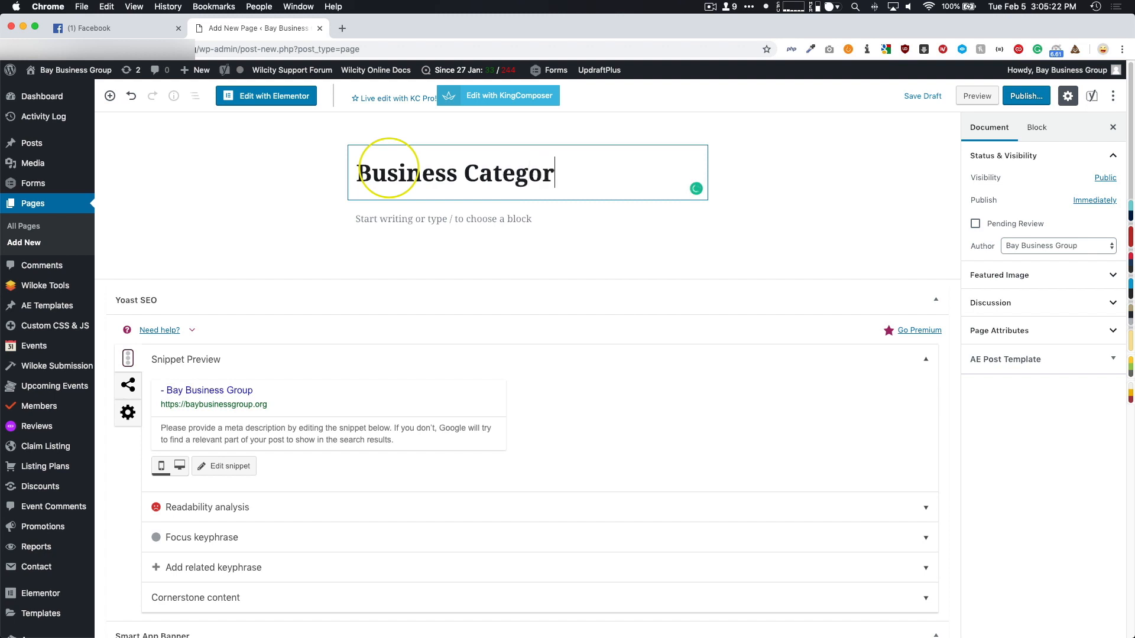
type("y")
key("BackSpace")
type("ies")
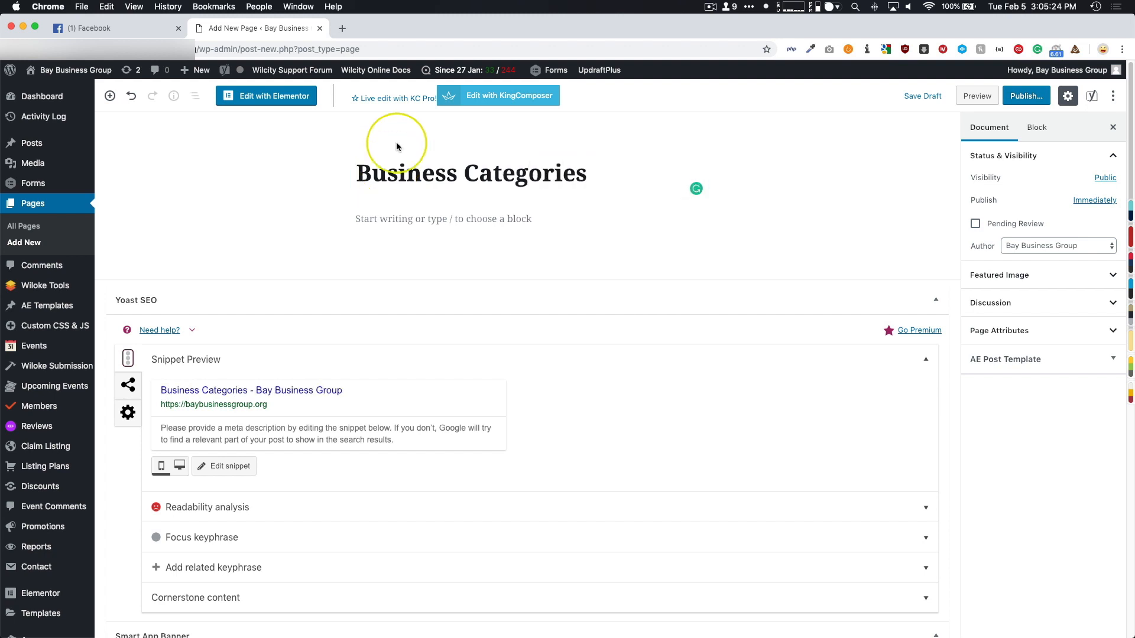
Assign the Wilcity Taxonomy Template to the Business Categories page and publish the page
left_click(999, 337)
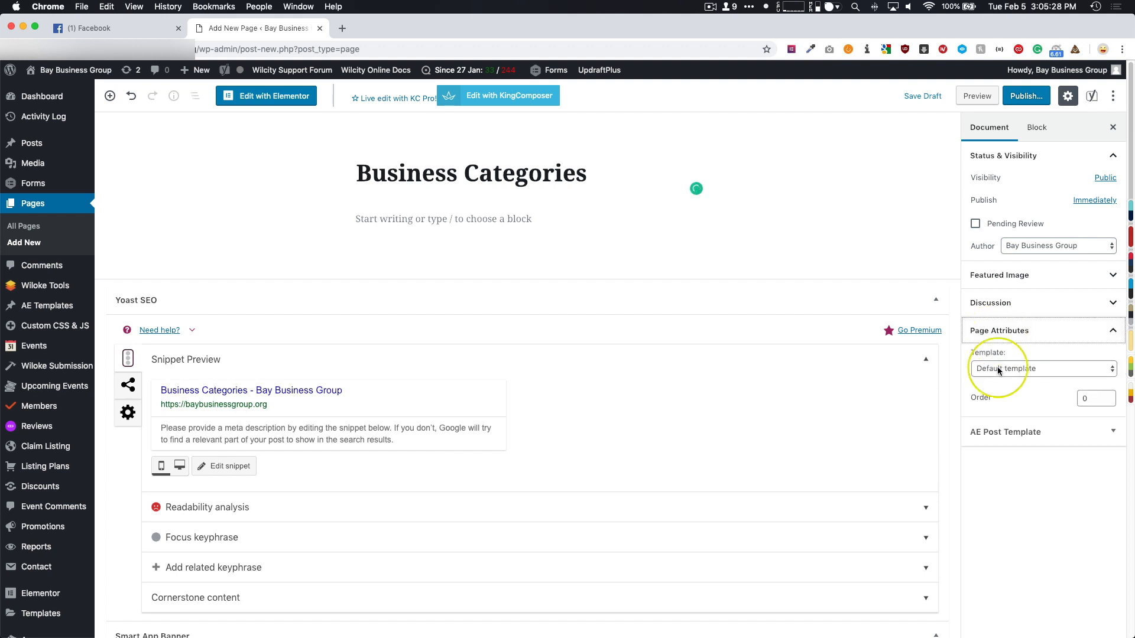
left_click(998, 369)
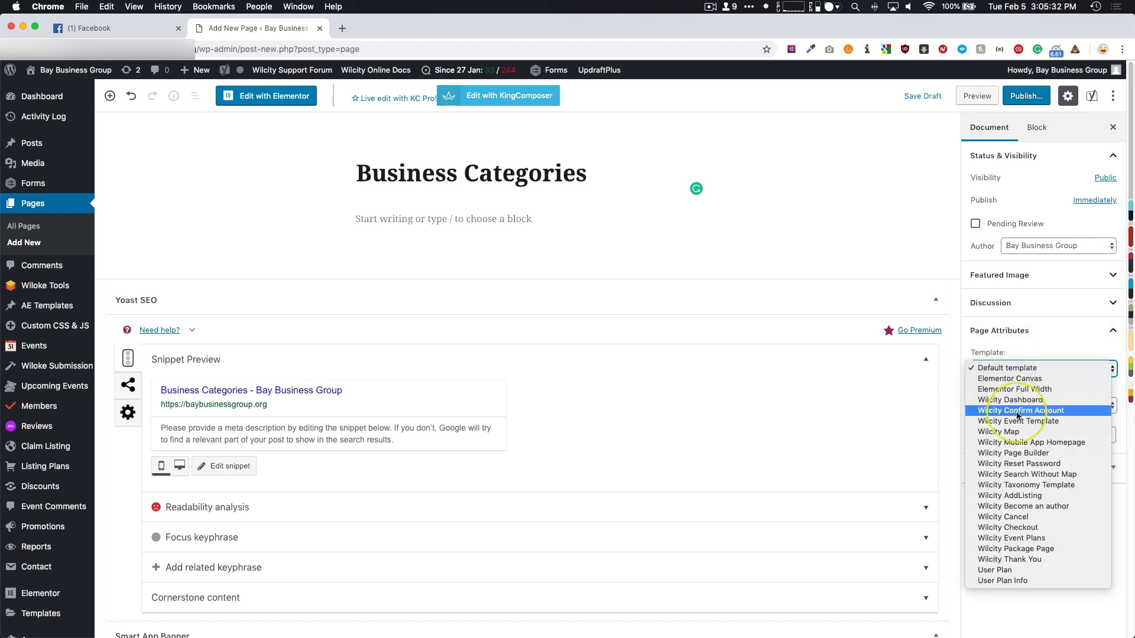
left_click(1034, 485)
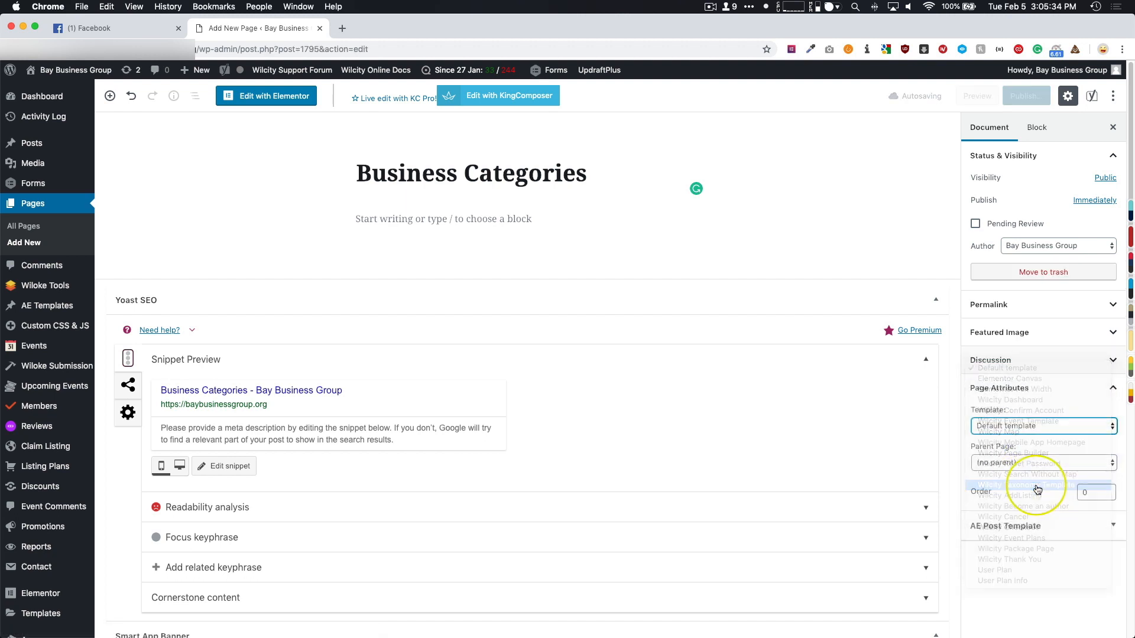
left_click(1027, 96)
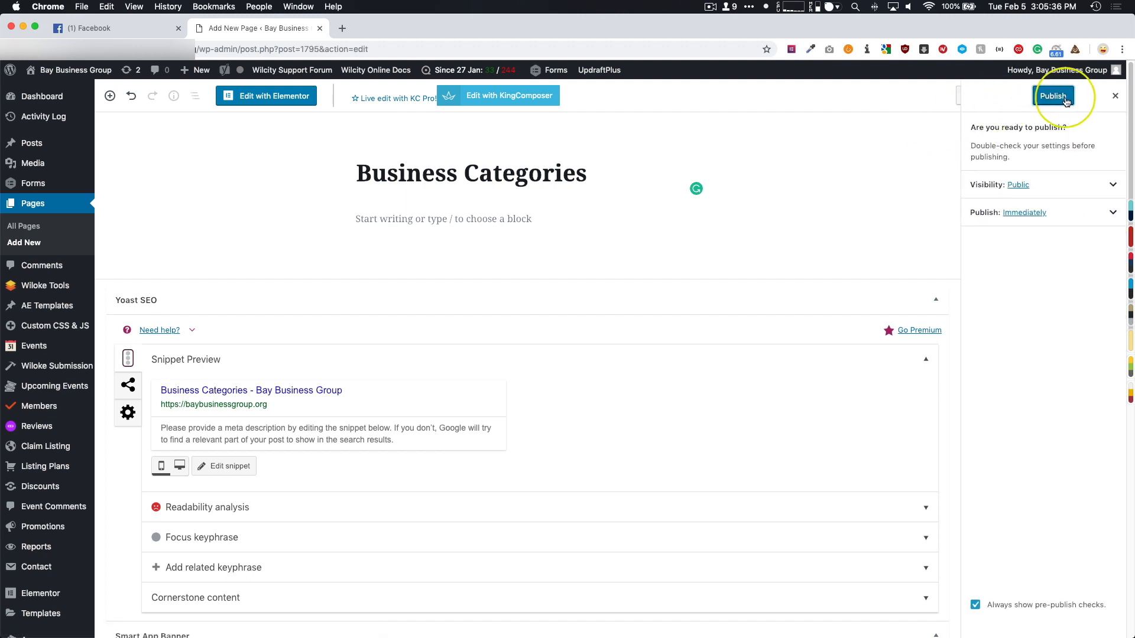
left_click(1054, 95)
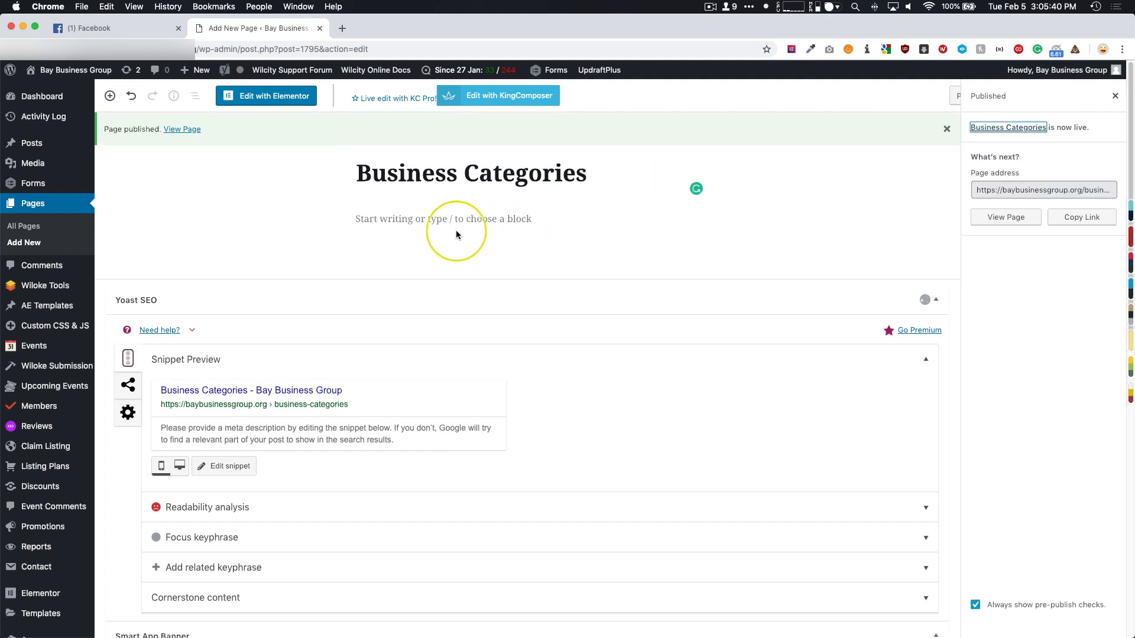
Open the Business Categories page for editing in Elementor and close the Facebook page
left_click(265, 97)
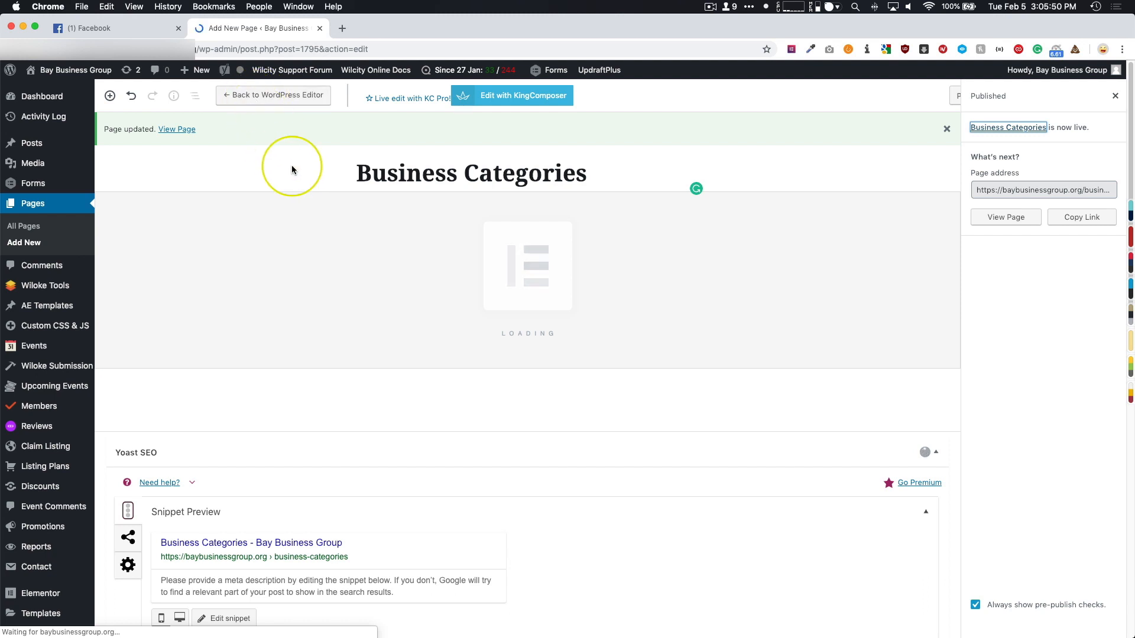
left_click(179, 29)
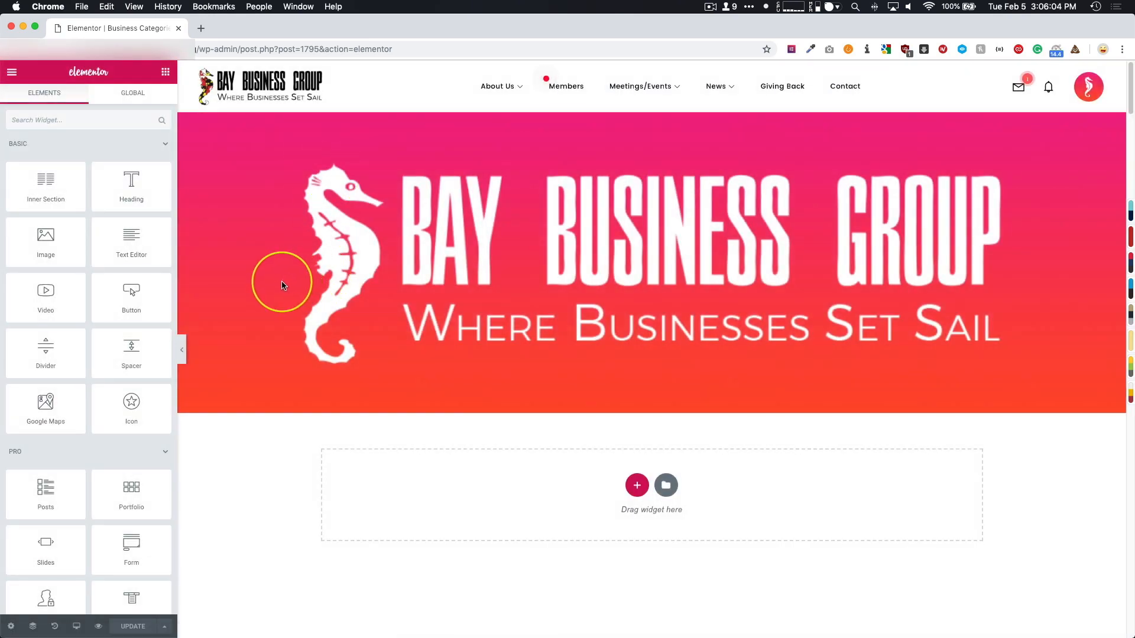
scroll(281, 286, "down", 1)
scroll(363, 293, "down", 4)
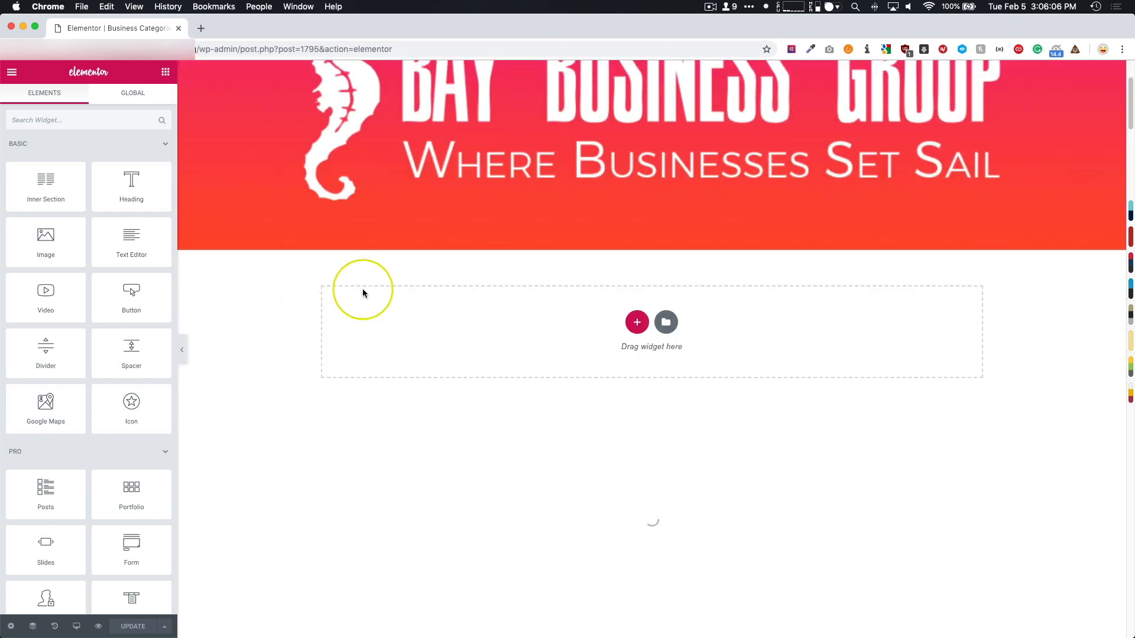
scroll(339, 289, "down", 4)
scroll(340, 288, "up", 5)
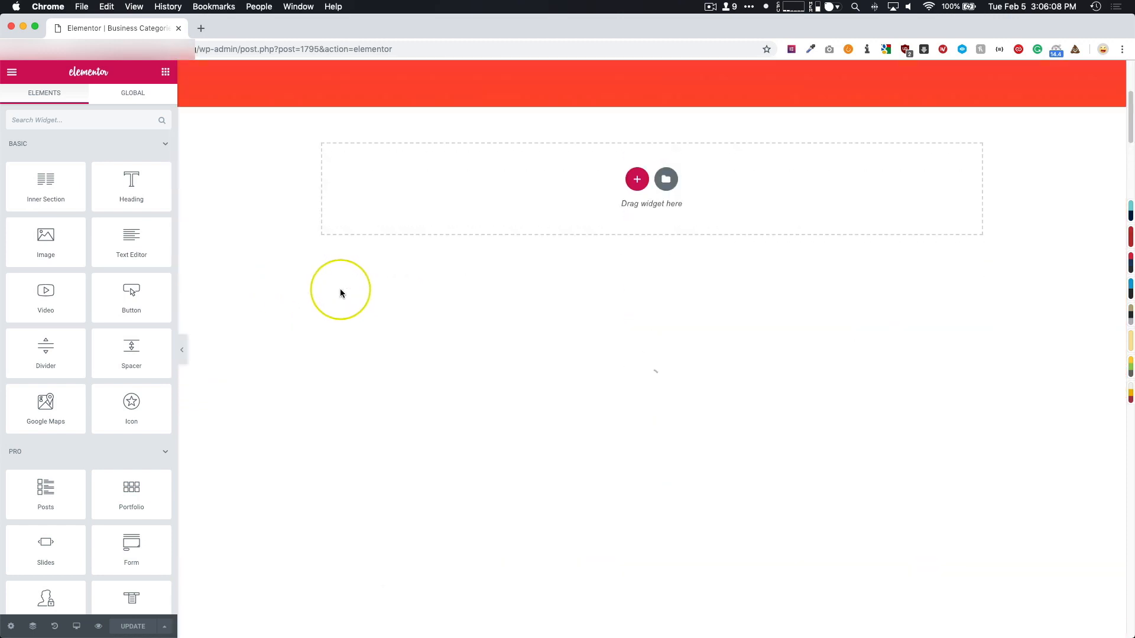
Find the WILCITY Grid Layout widget by searching for "grid", add it to the empty page area and review the listings grid
left_click(91, 118)
type("gri")
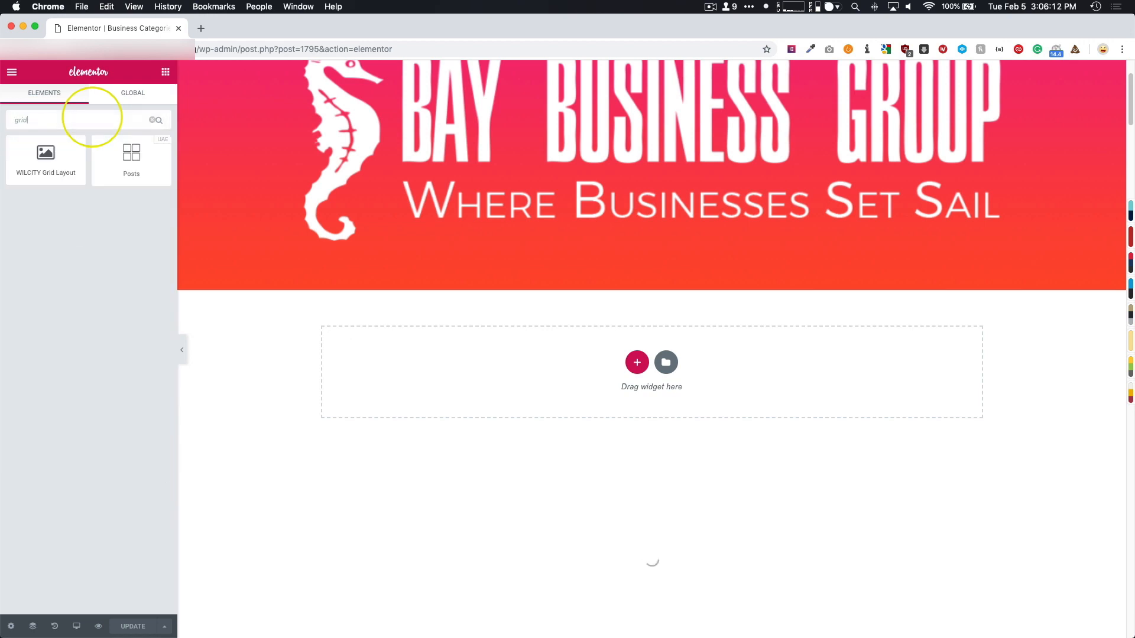
type("d")
left_click_drag(42, 155, 435, 385)
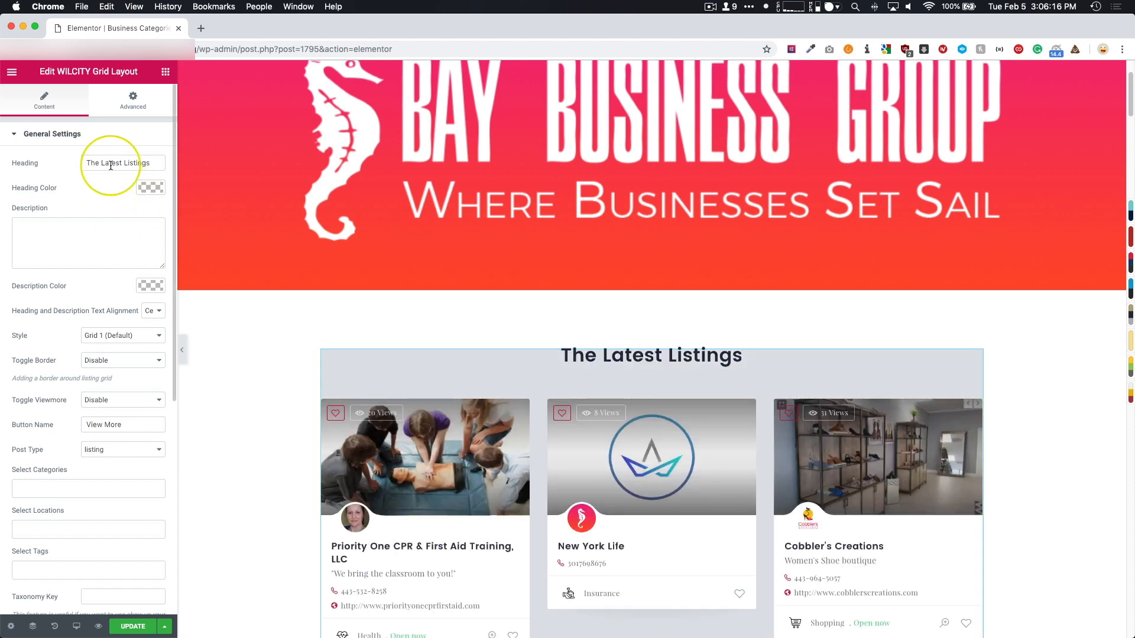
scroll(299, 285, "down", 3)
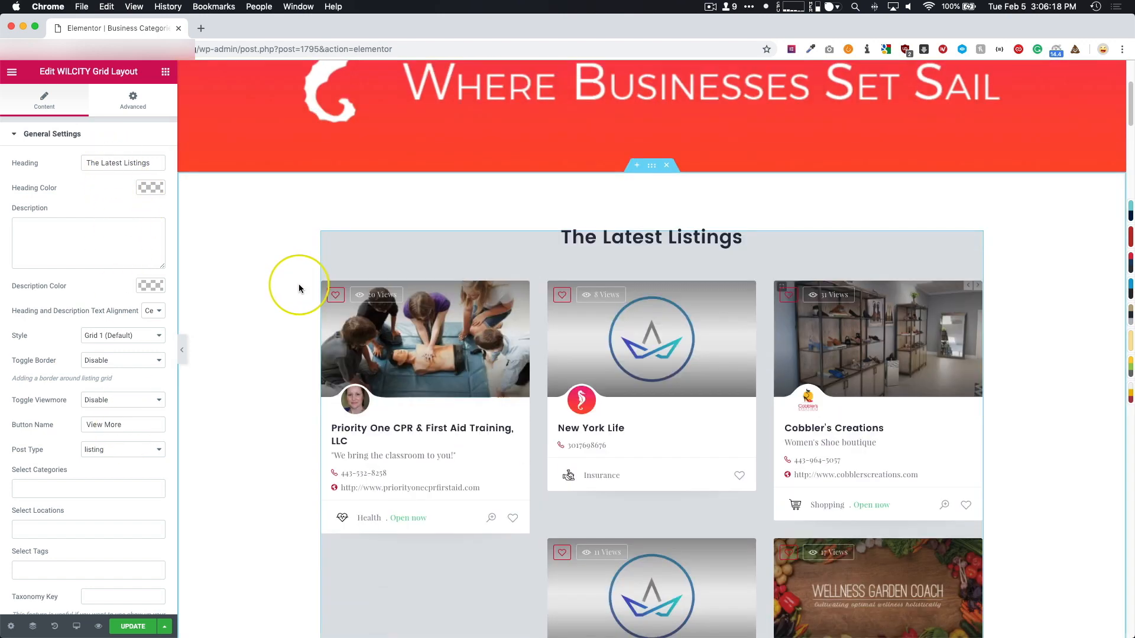
scroll(258, 315, "down", 5)
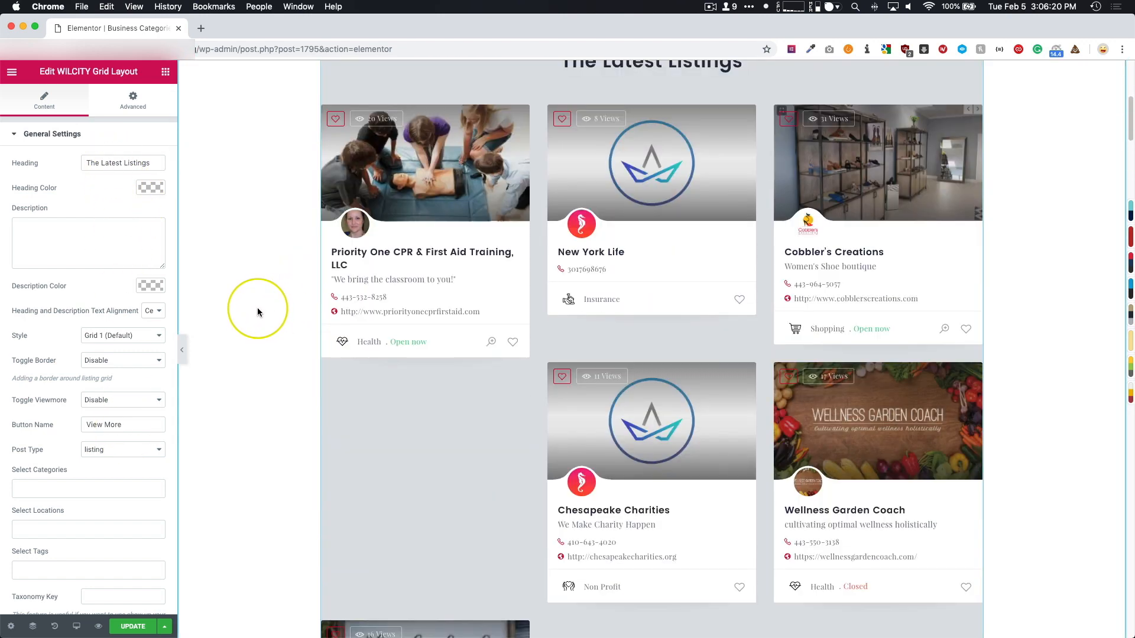
scroll(289, 379, "up", 7)
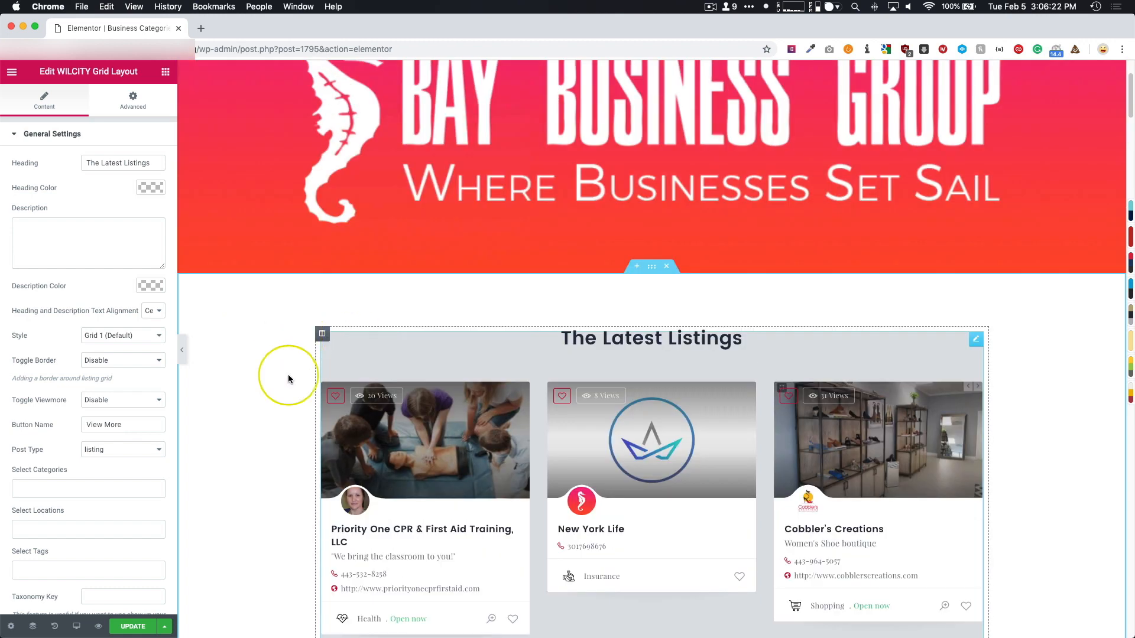
Save the page update in Elementor and exit to the dashboard
left_click(133, 627)
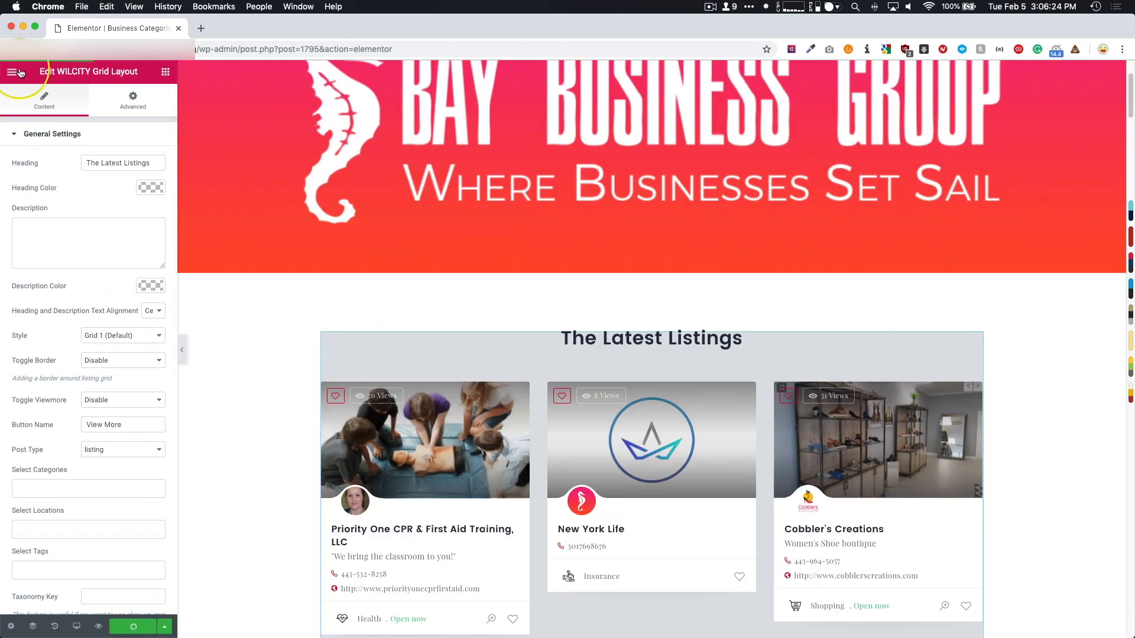
left_click(20, 73)
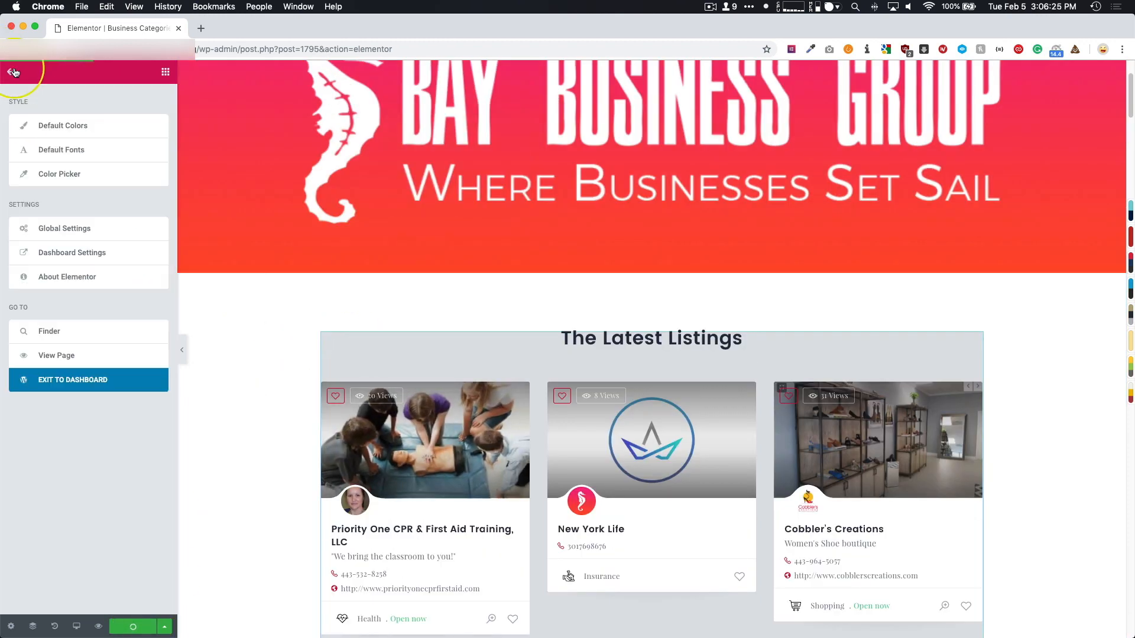
left_click(85, 383)
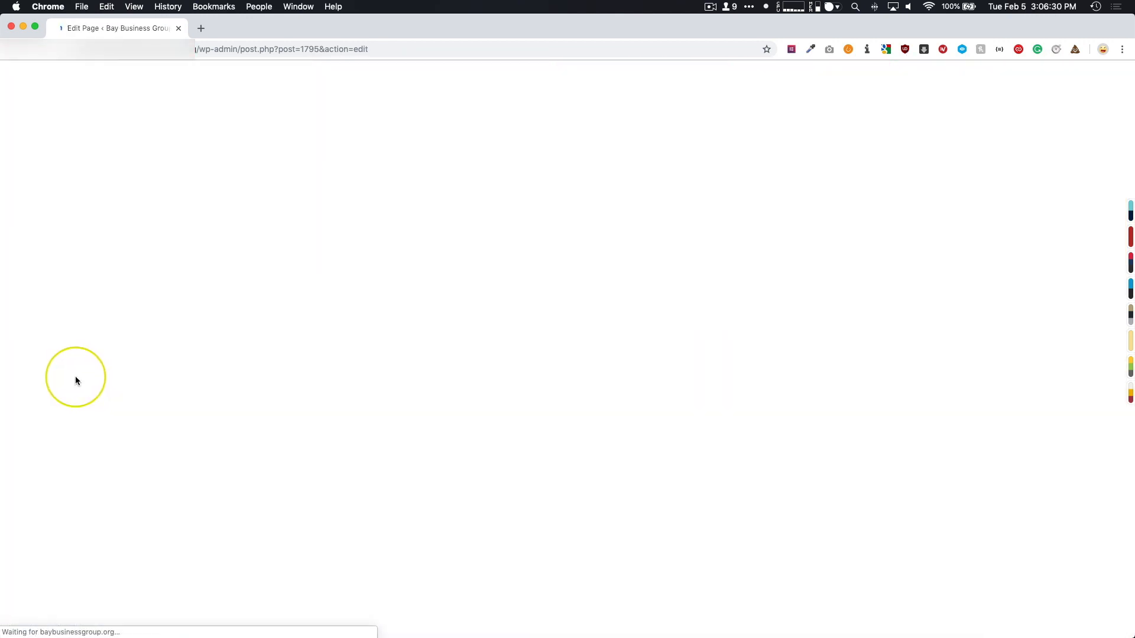
In the theme options' Customize Taxonomies section, set the Listing Taxonomy Page Style to "I create it myself"
scroll(69, 372, "down", 4)
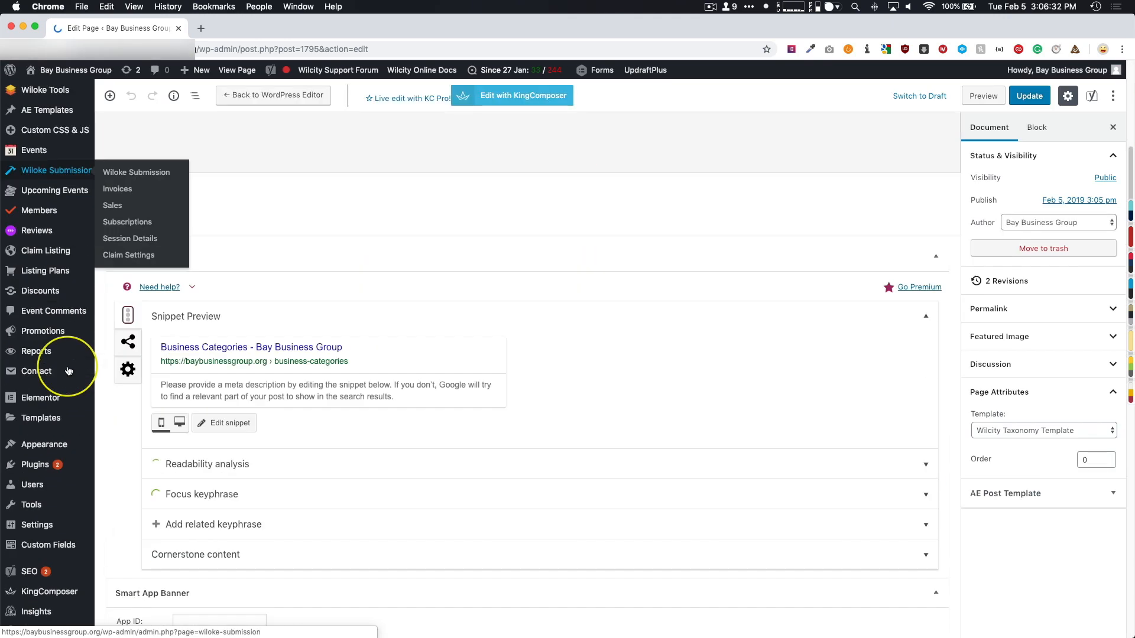
mouse_move(60, 437)
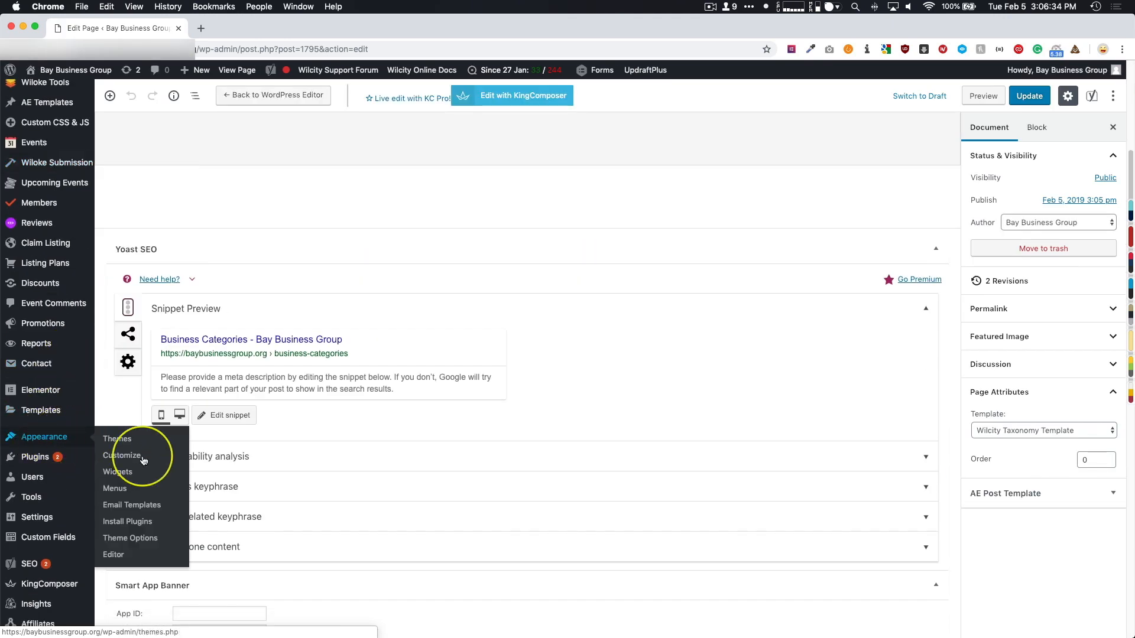
left_click(128, 539)
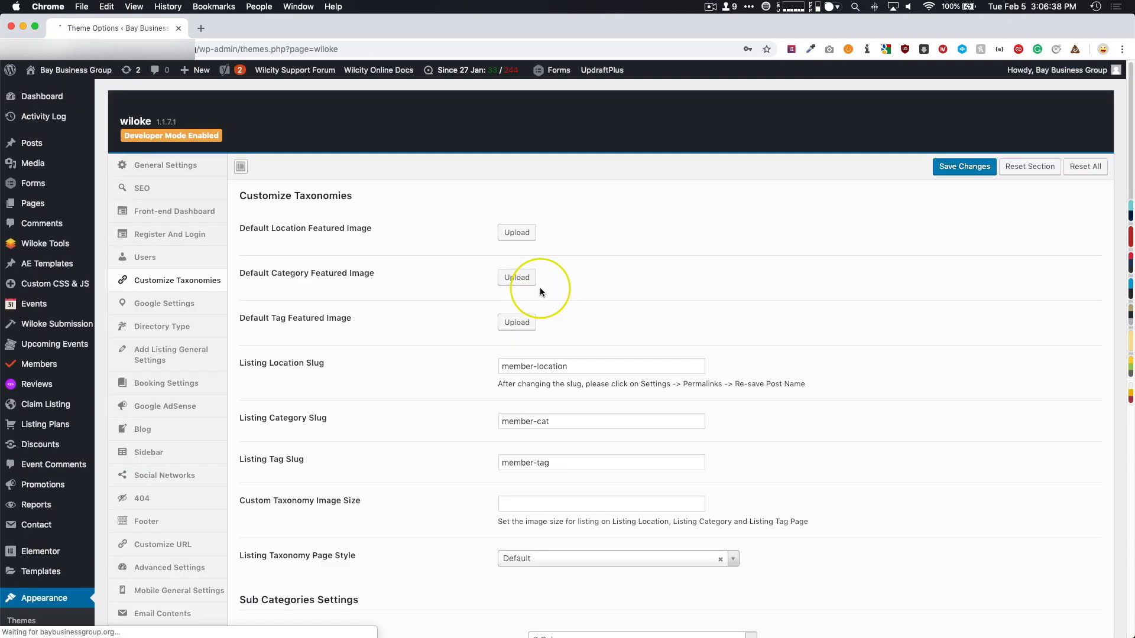
scroll(539, 290, "down", 1)
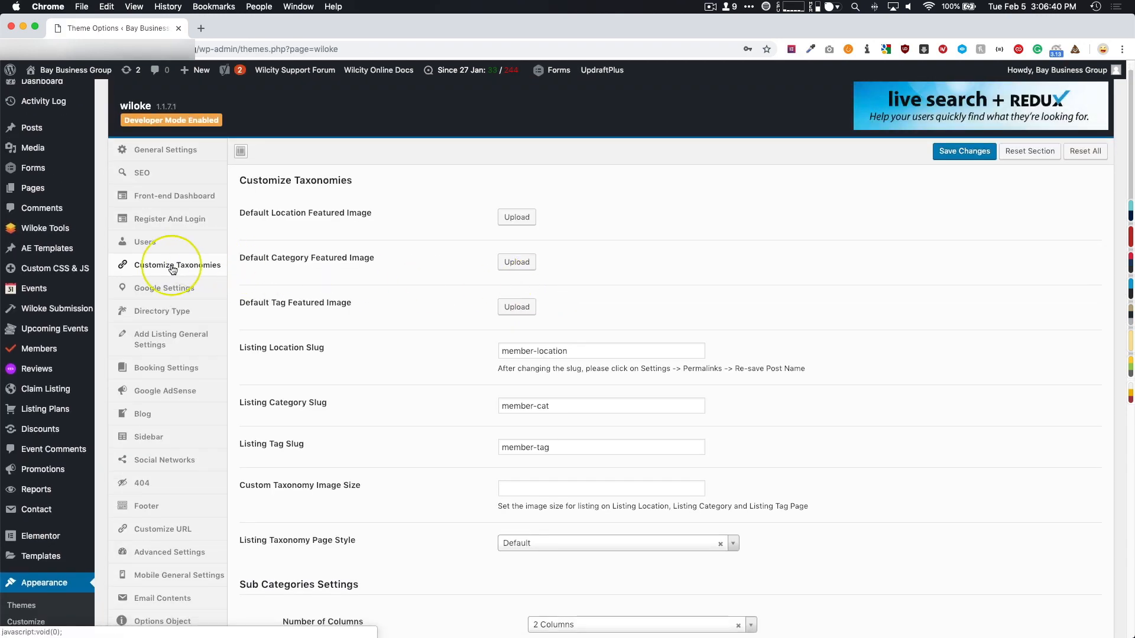
scroll(367, 262, "down", 5)
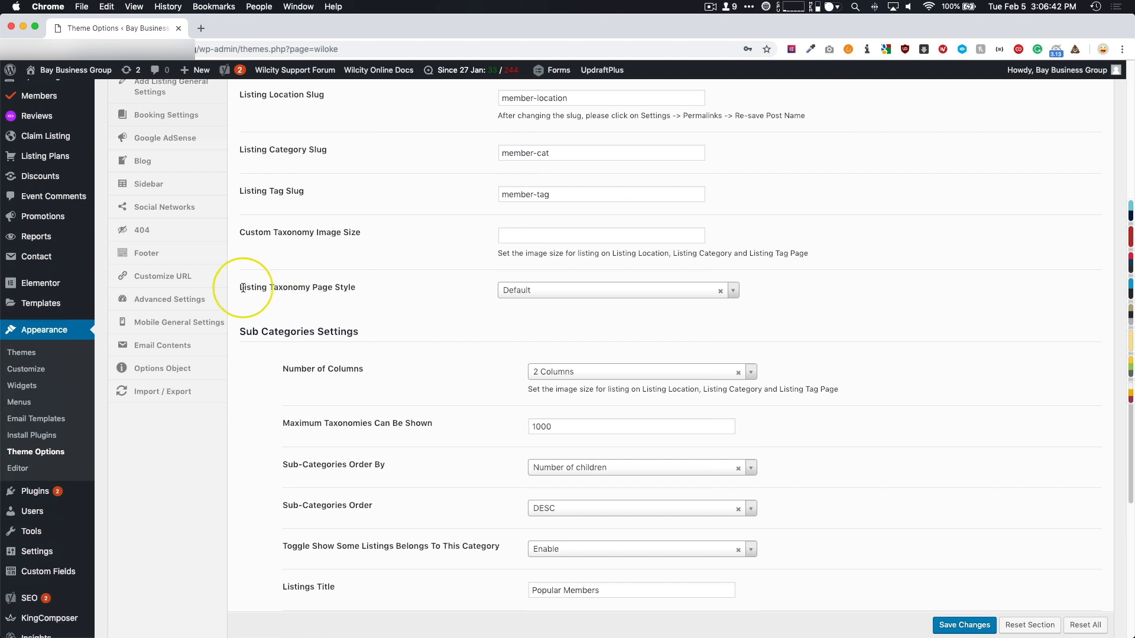
left_click_drag(240, 288, 354, 286)
left_click(520, 290)
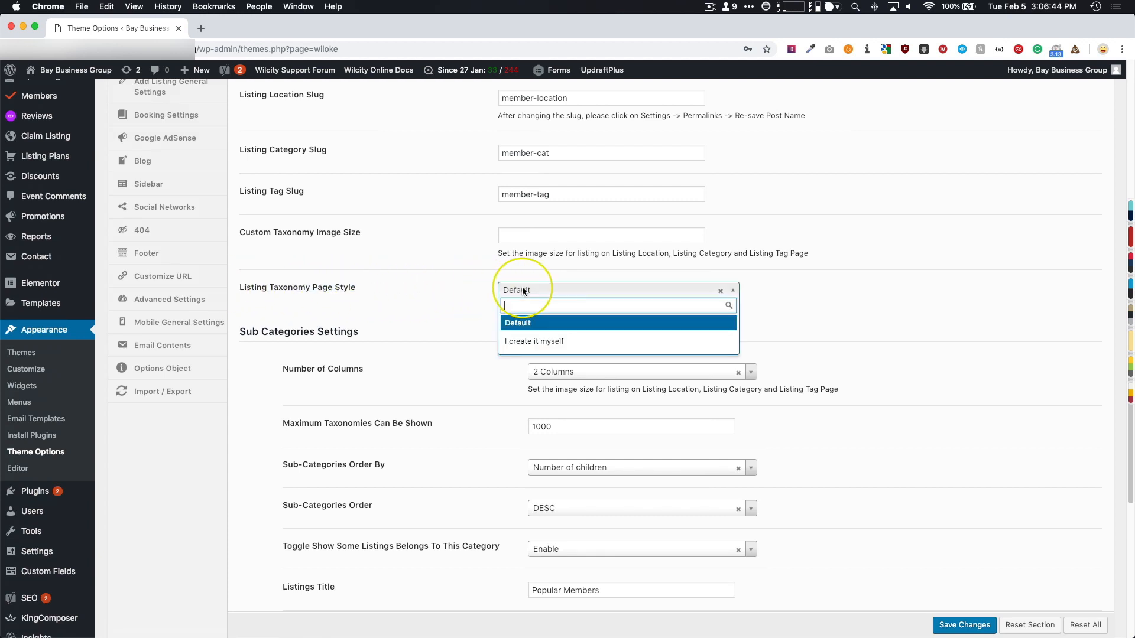
left_click(523, 341)
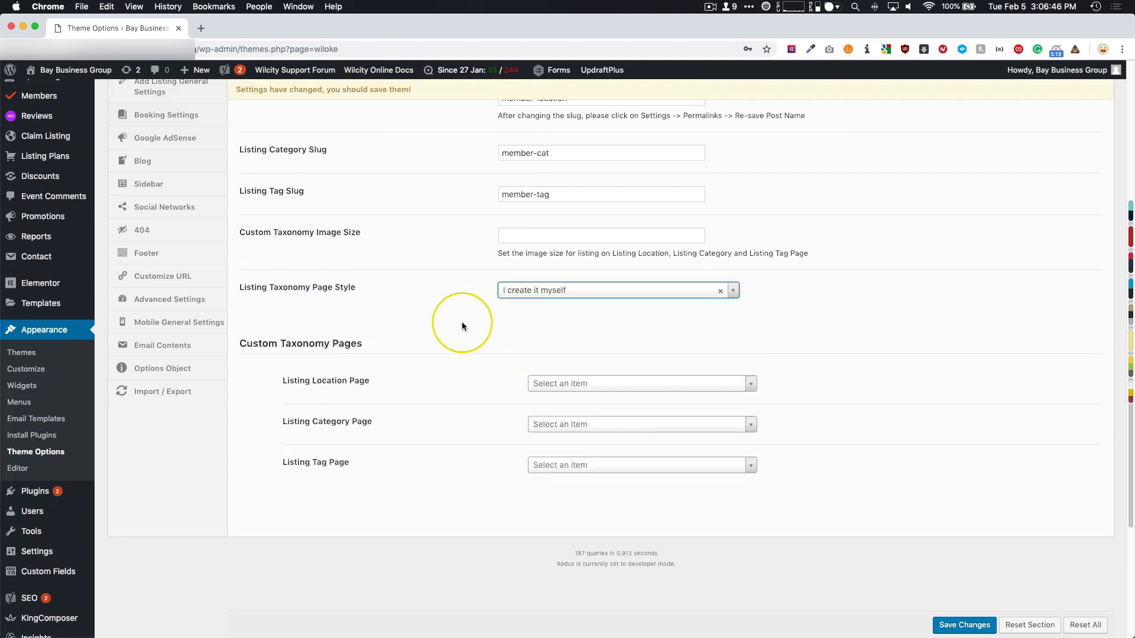
Assign Business Categories as the custom Listing Category Page and save the theme options
scroll(463, 324, "down", 2)
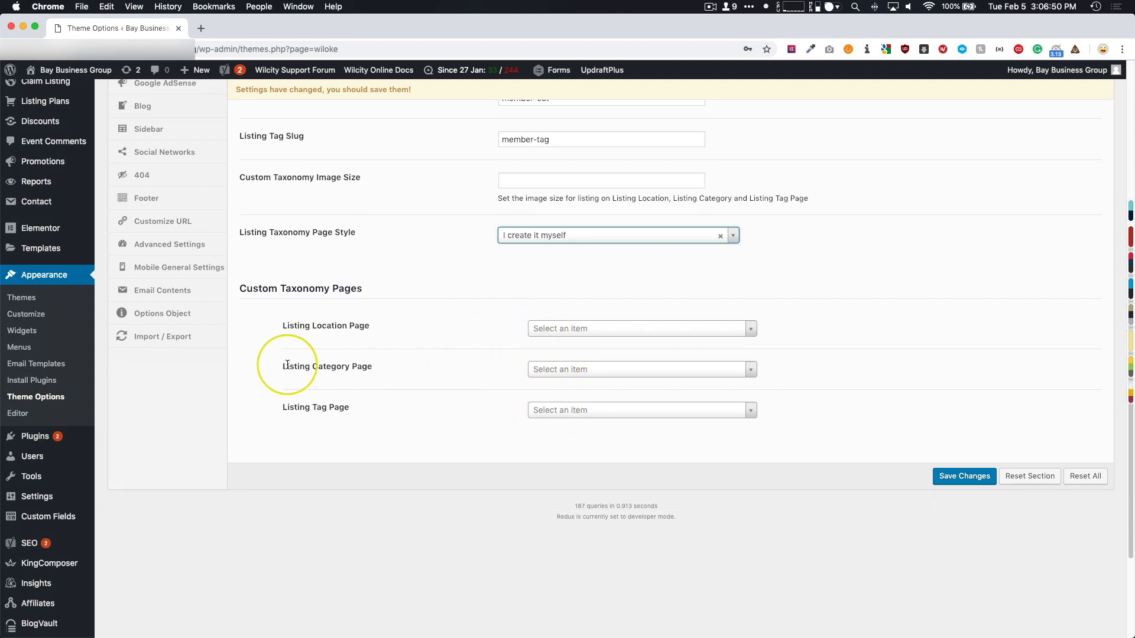
left_click(526, 370)
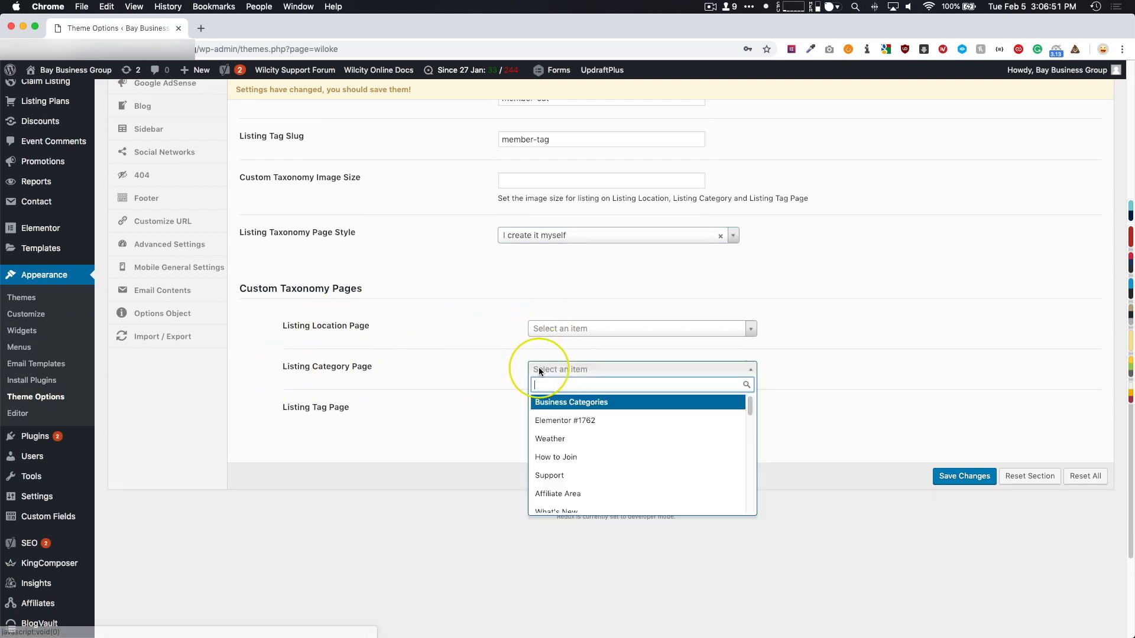
left_click(543, 399)
left_click(962, 474)
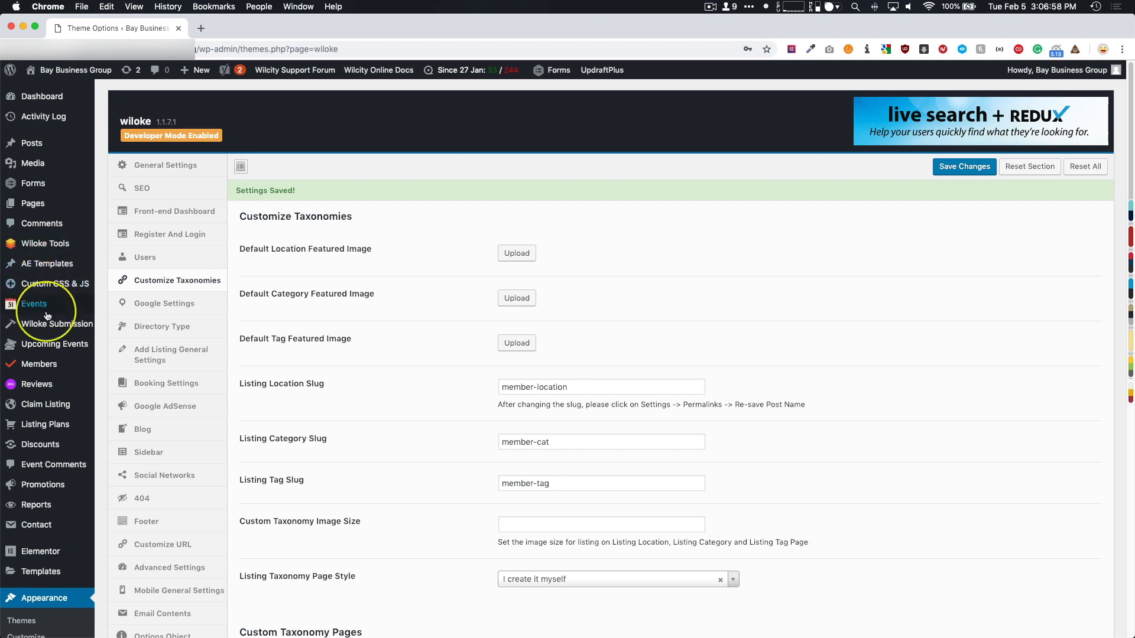
Open the Listing Categories of the Members post type and look through the category list
mouse_move(56, 366)
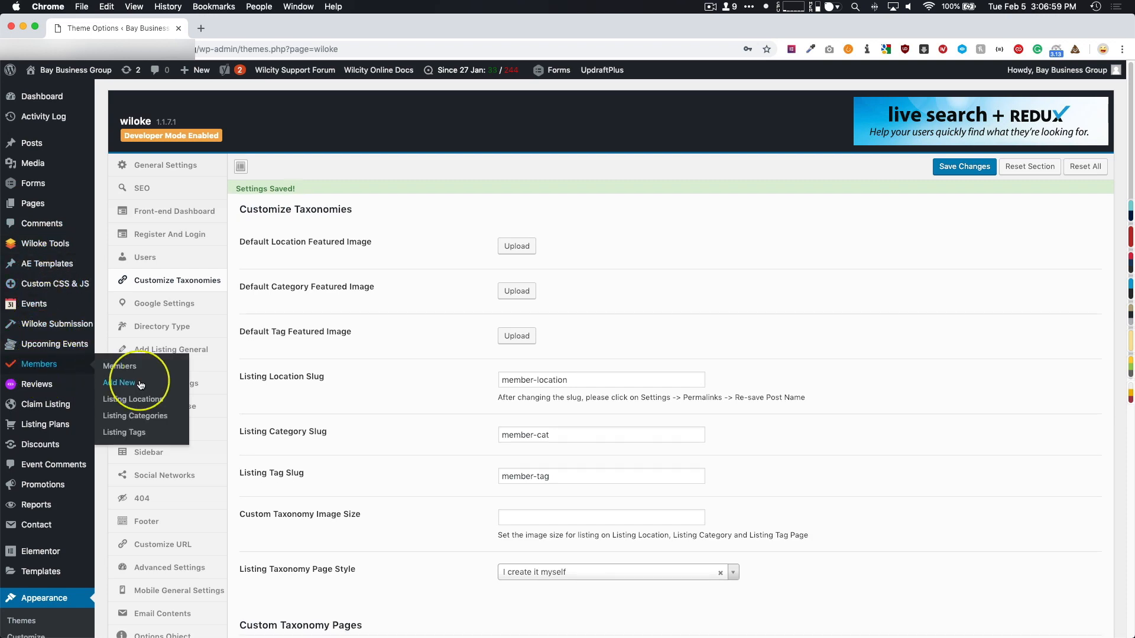
left_click(139, 417)
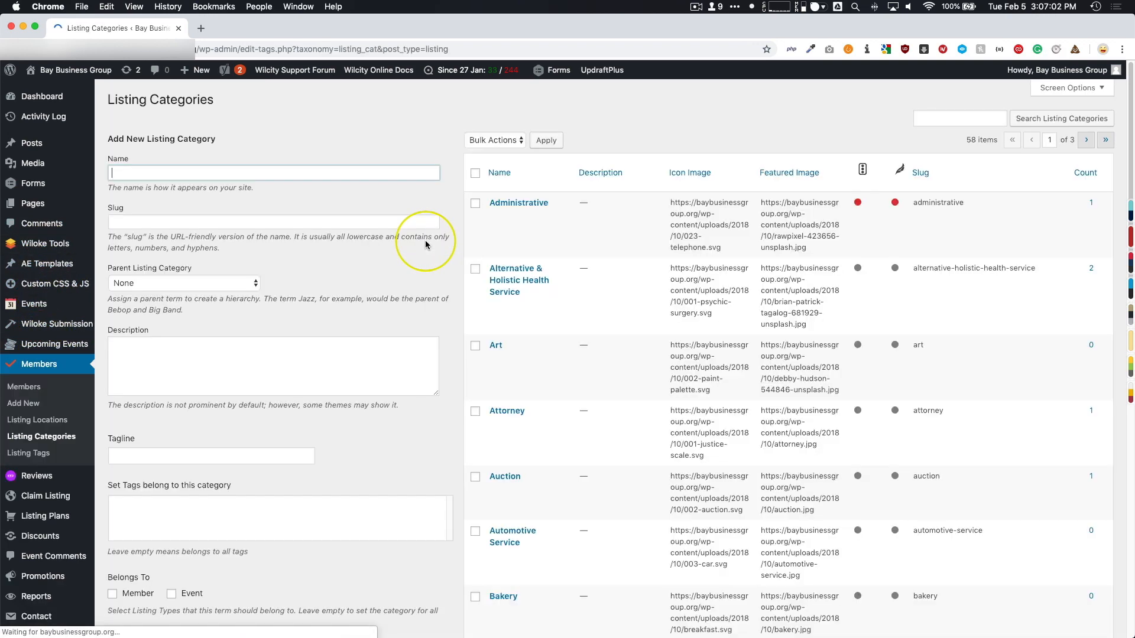
scroll(417, 242, "down", 5)
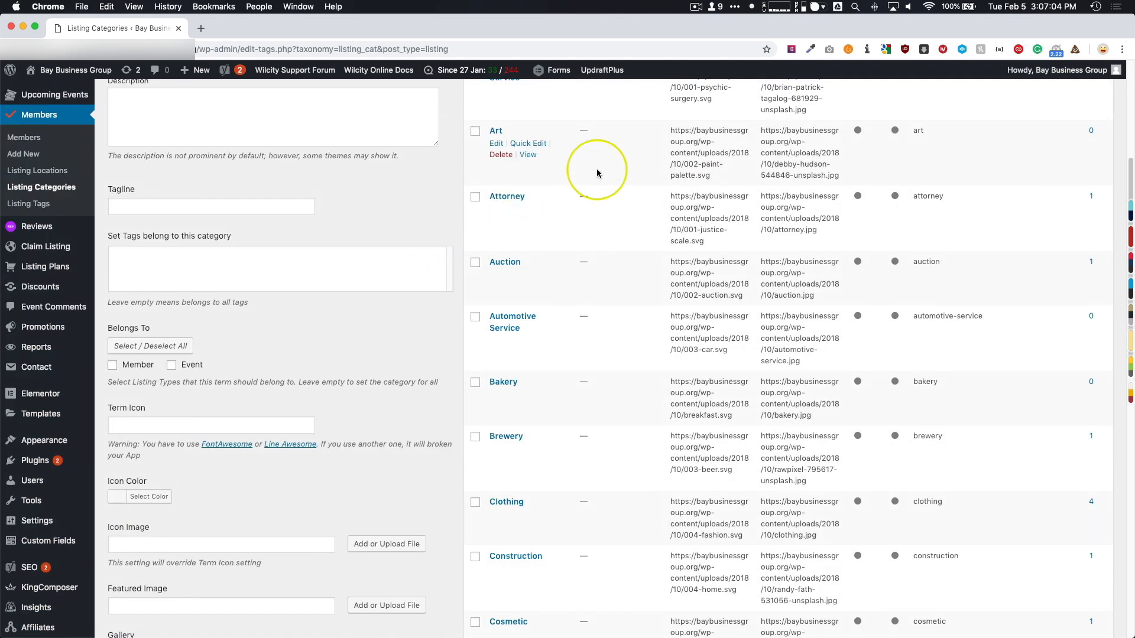
scroll(600, 171, "up", 4)
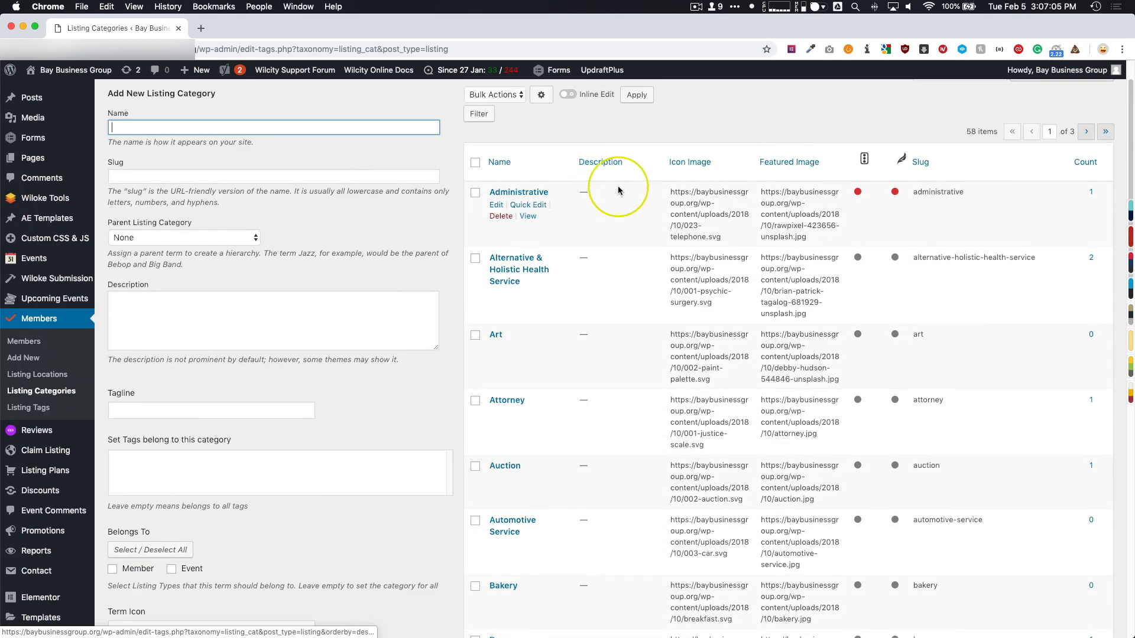
Open the Administrative listing category for editing and review its name, description, template and tagline fields
left_click(519, 193)
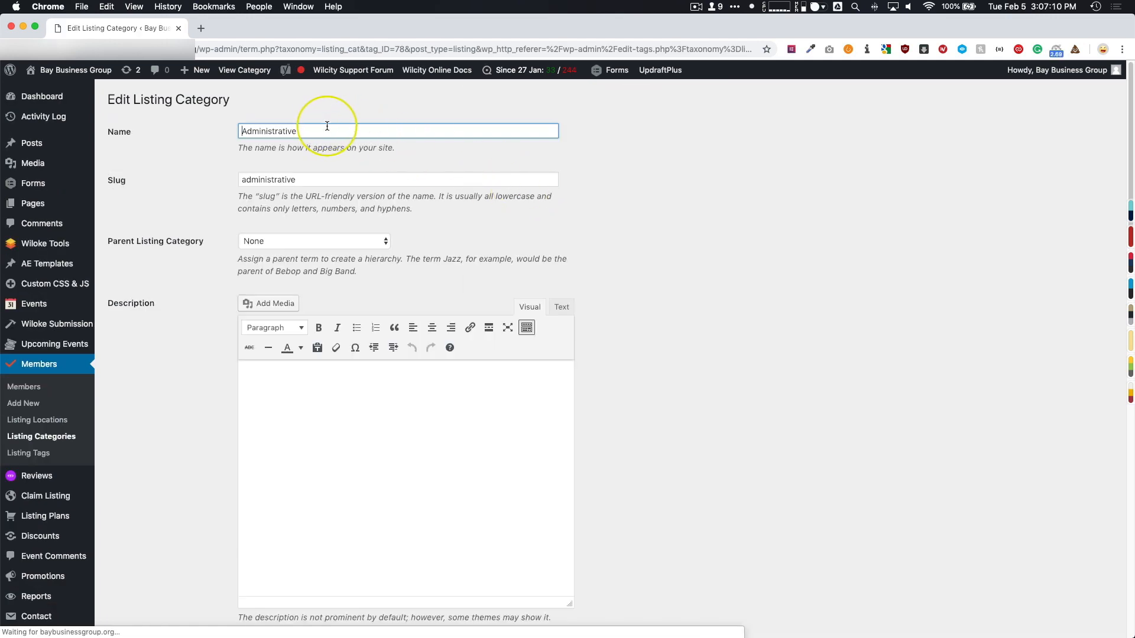
left_click_drag(327, 126, 223, 126)
scroll(196, 222, "down", 5)
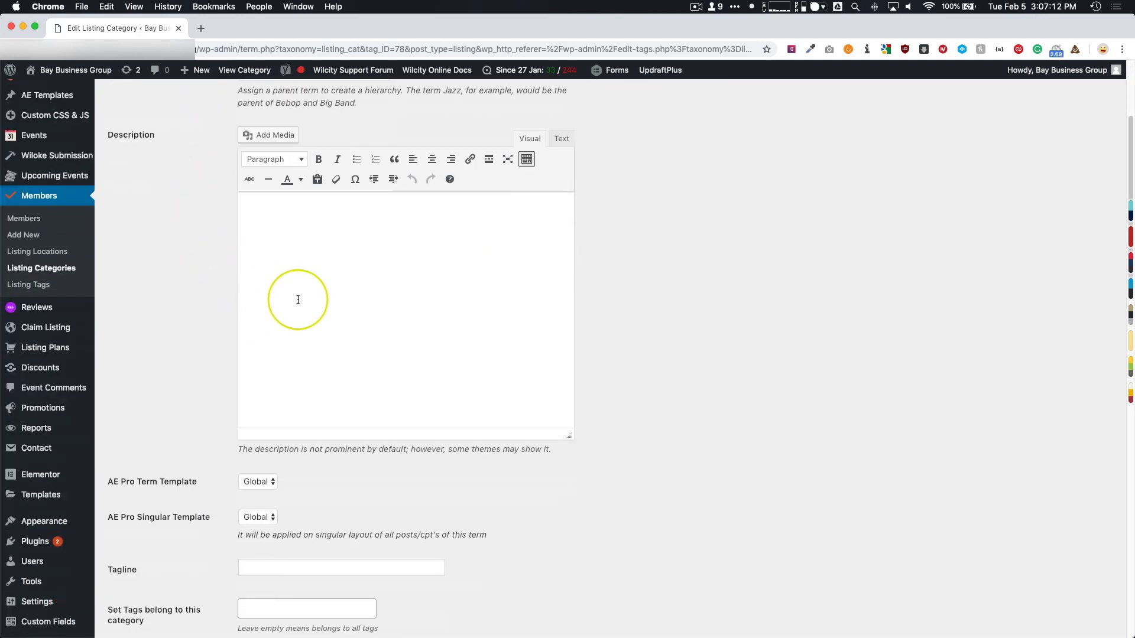
left_click(298, 299)
scroll(304, 275, "down", 1)
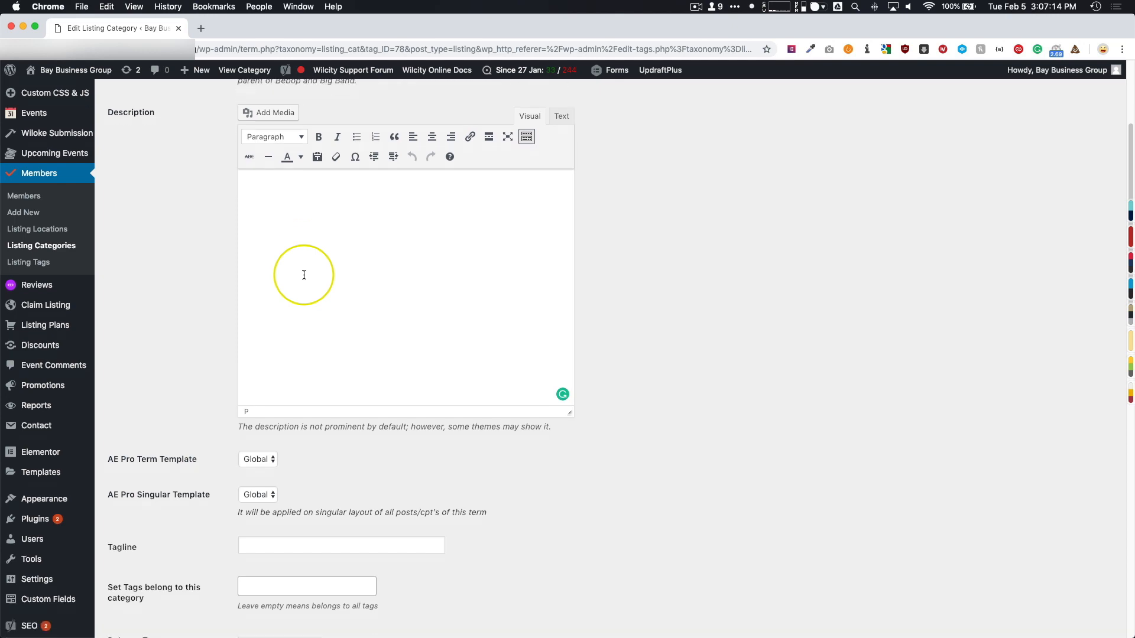
scroll(304, 275, "down", 4)
left_click(264, 391)
left_click(205, 386)
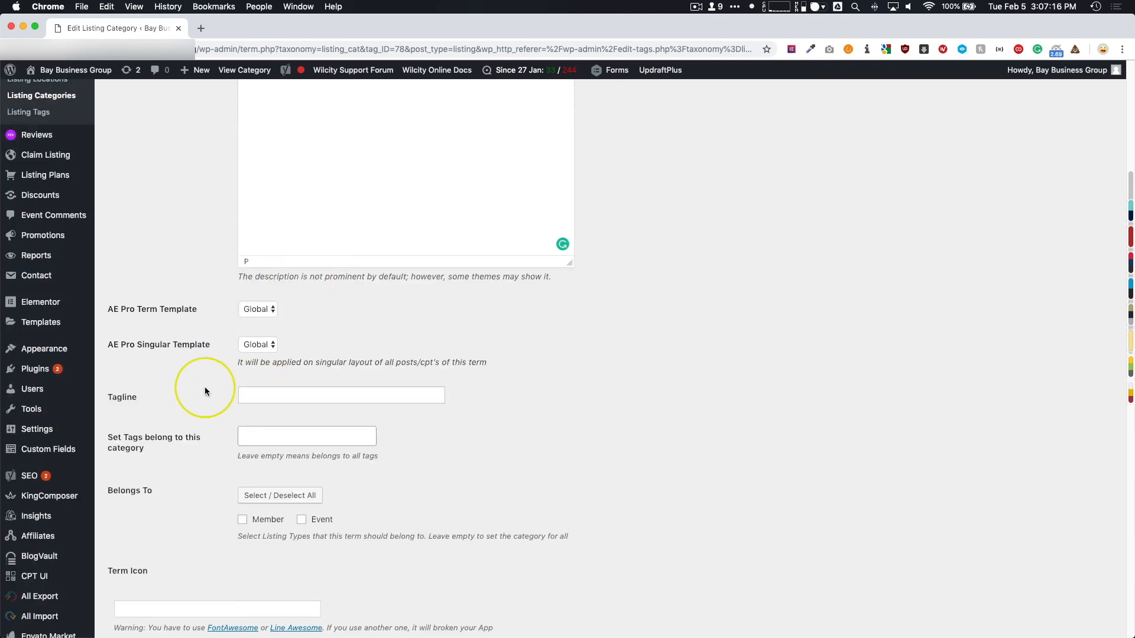
Review the Administrative category's icon, featured image, gallery and gradient background settings
scroll(190, 393, "down", 4)
scroll(190, 394, "down", 7)
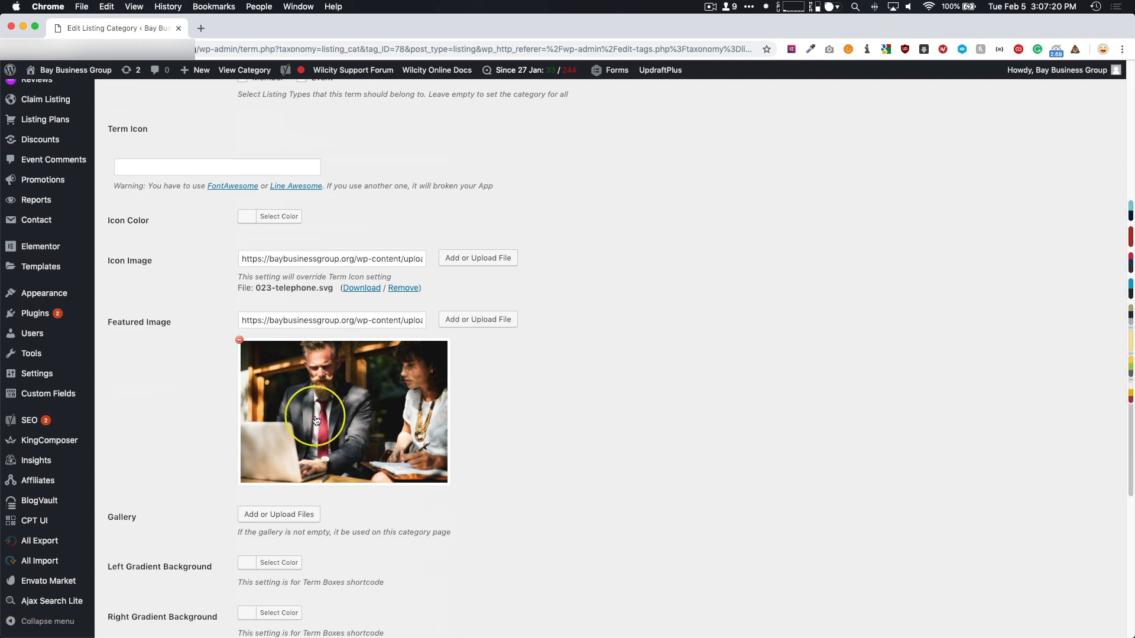
scroll(184, 389, "down", 7)
scroll(189, 385, "up", 5)
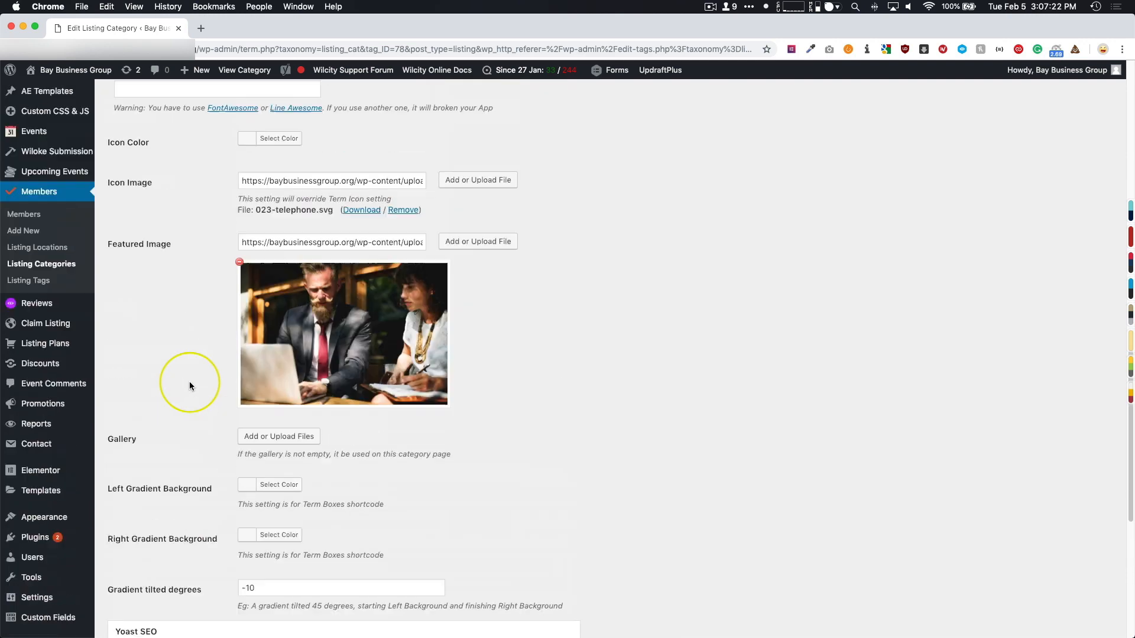
scroll(190, 384, "down", 2)
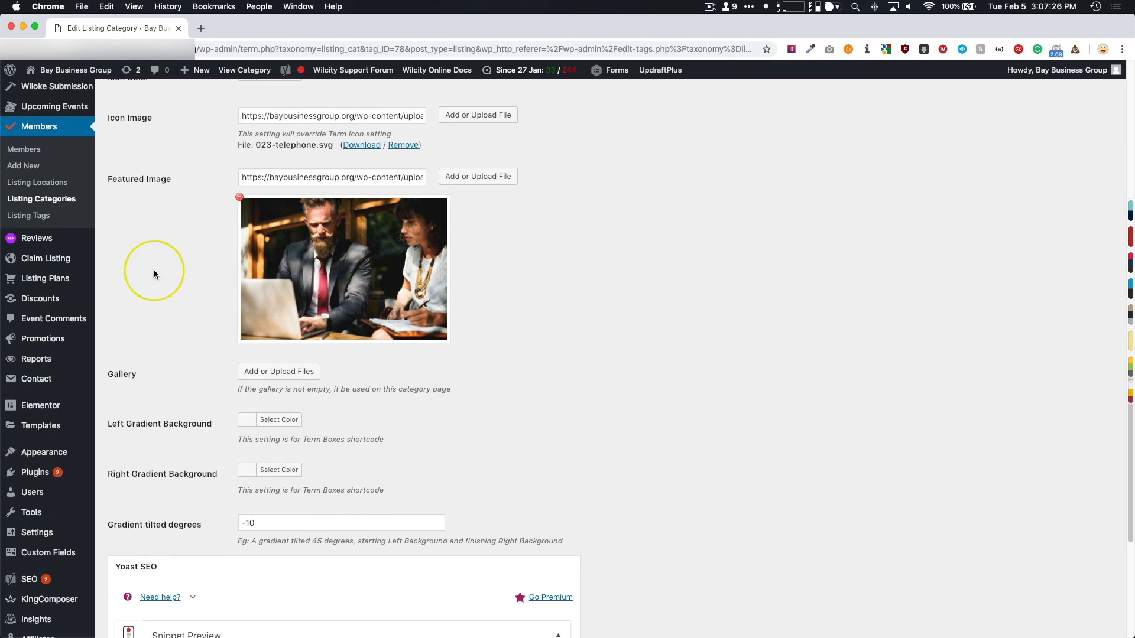
scroll(159, 276, "up", 15)
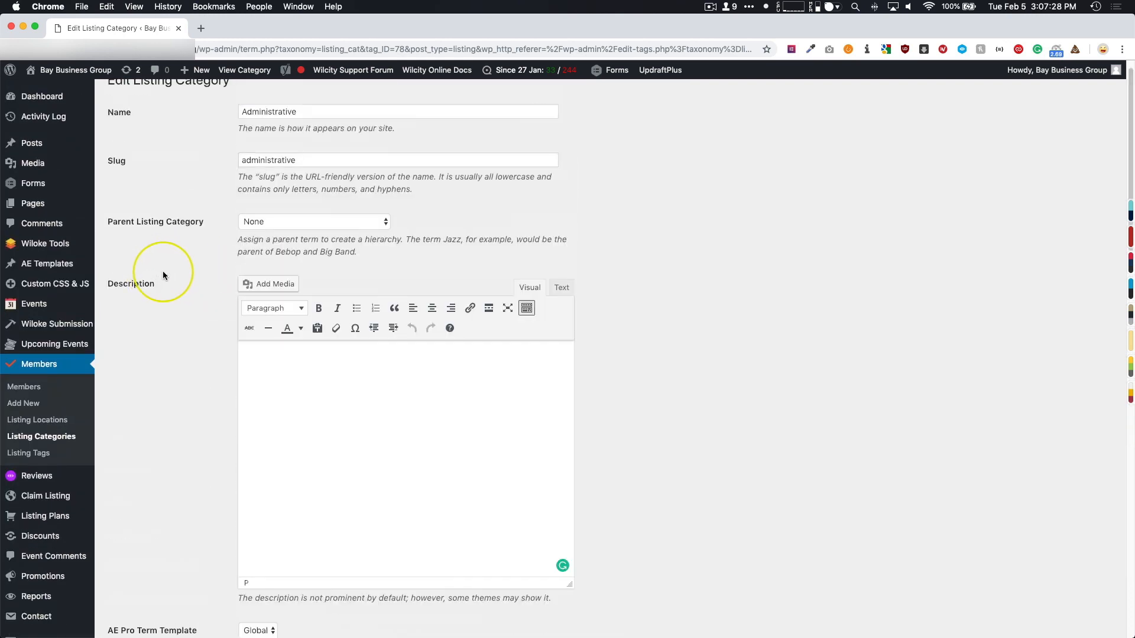
Return to the Listing Categories, view the Administrative category's public page in a new tab, and examine its header title and listings section
left_click(38, 438)
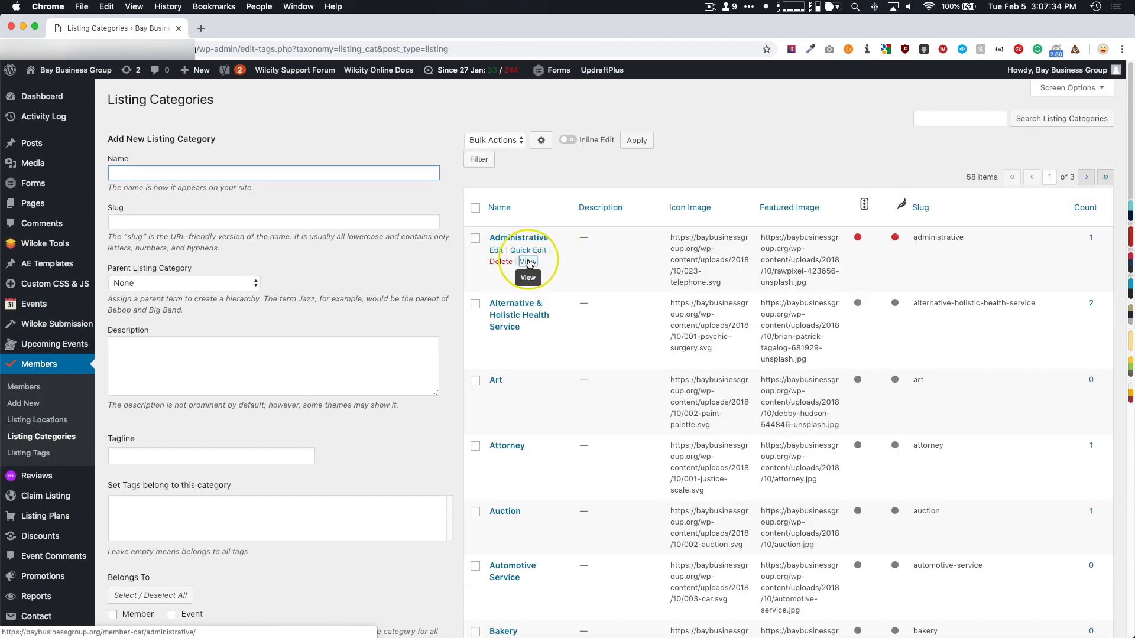
left_click(528, 261, "super")
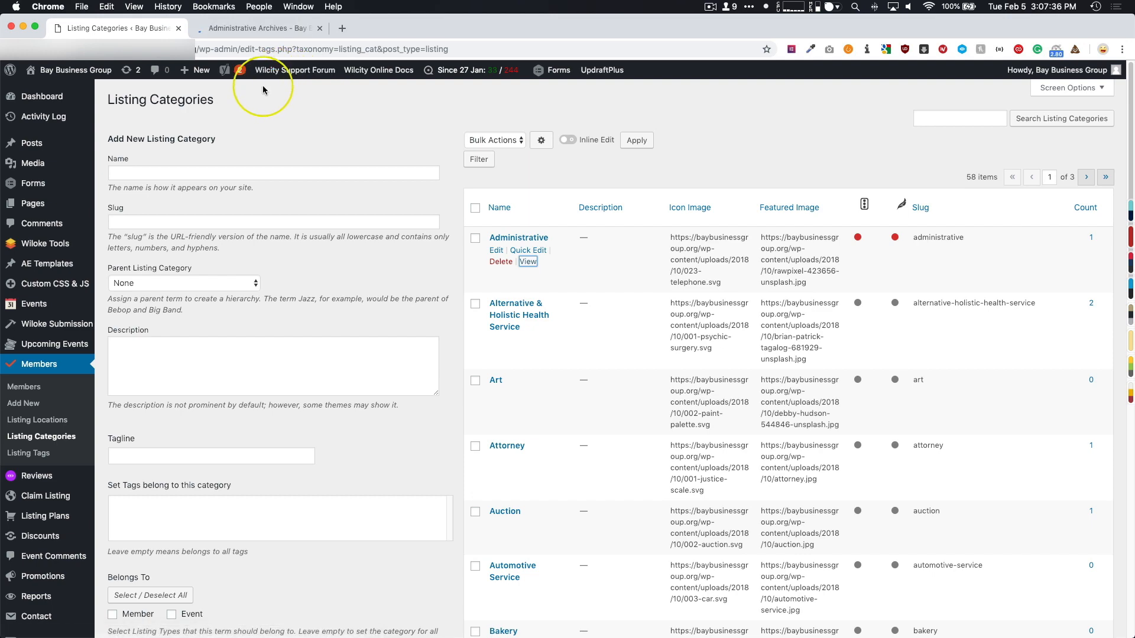
left_click(260, 28)
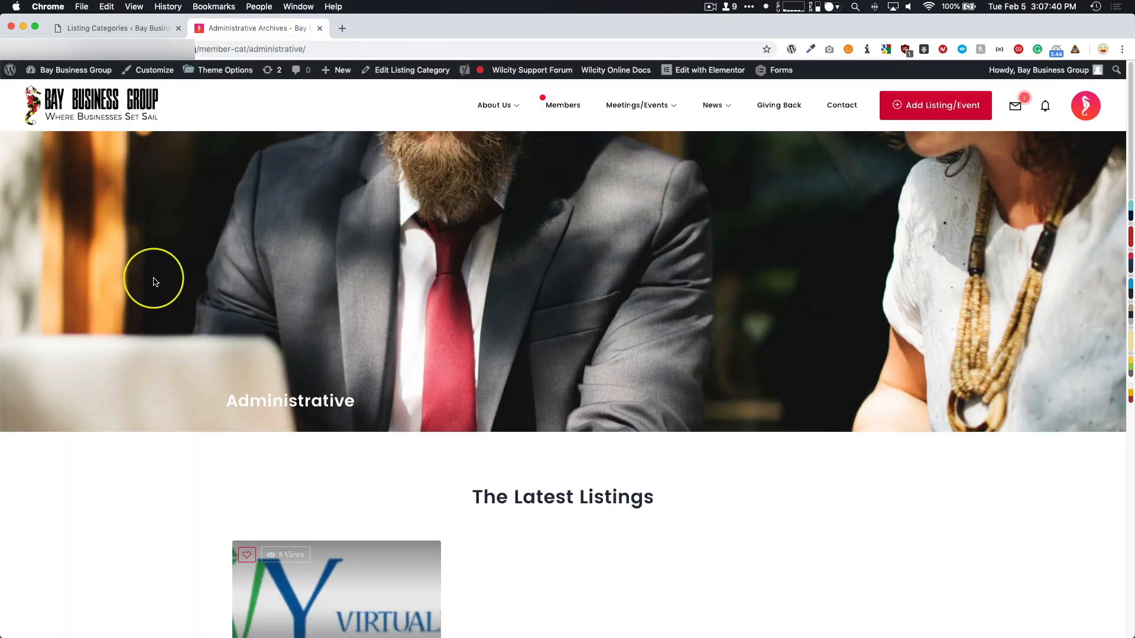
left_click_drag(473, 497, 656, 507)
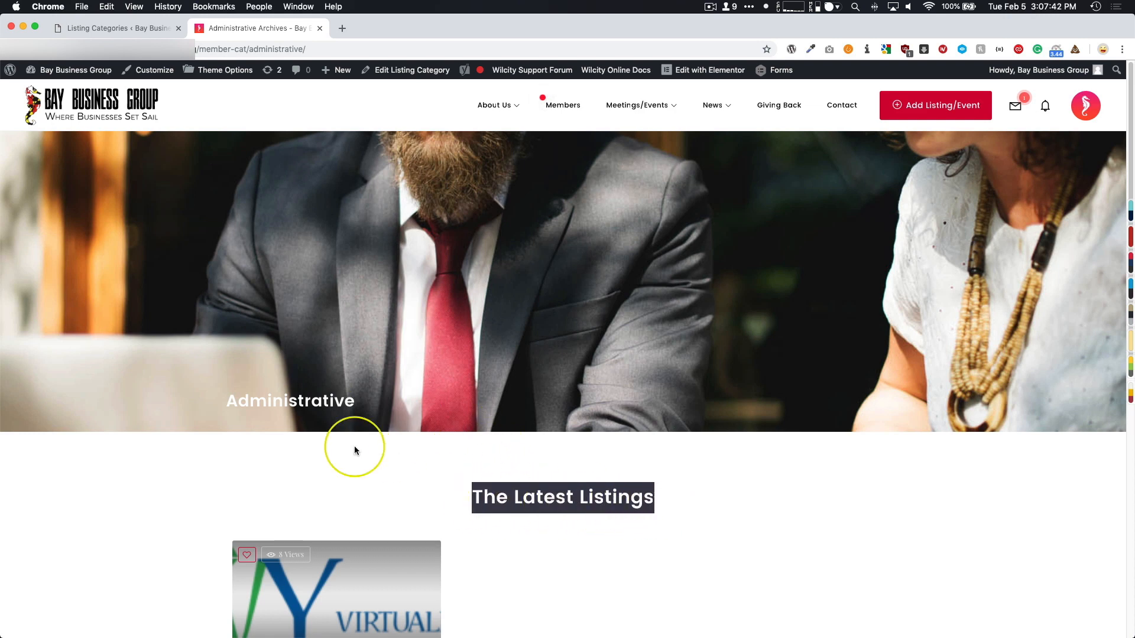
left_click_drag(228, 403, 347, 401)
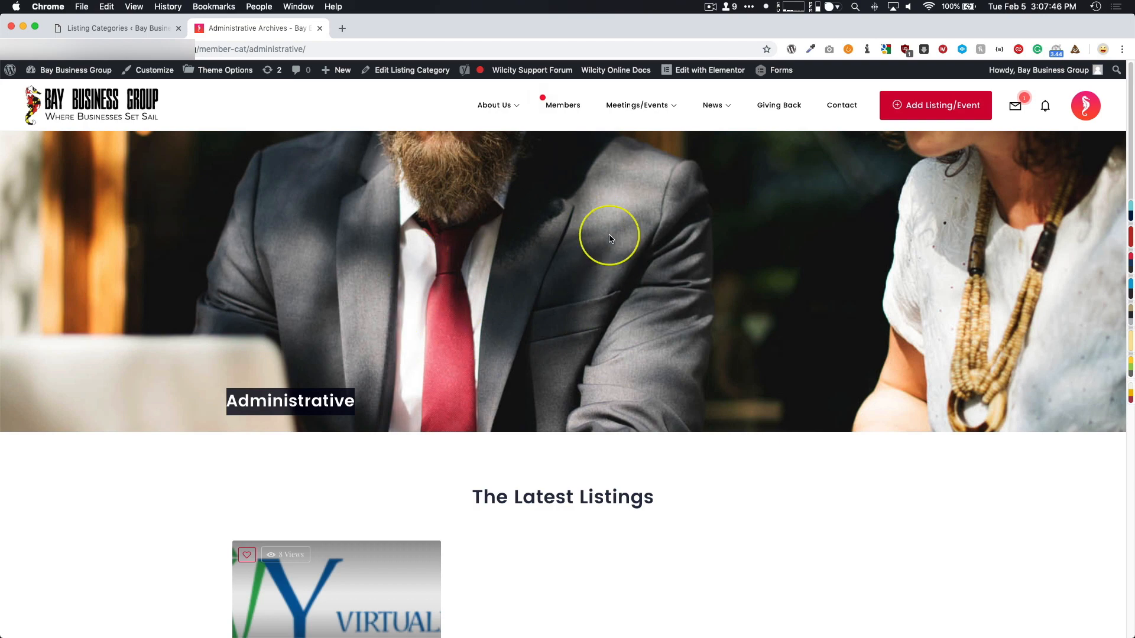
scroll(490, 220, "down", 5)
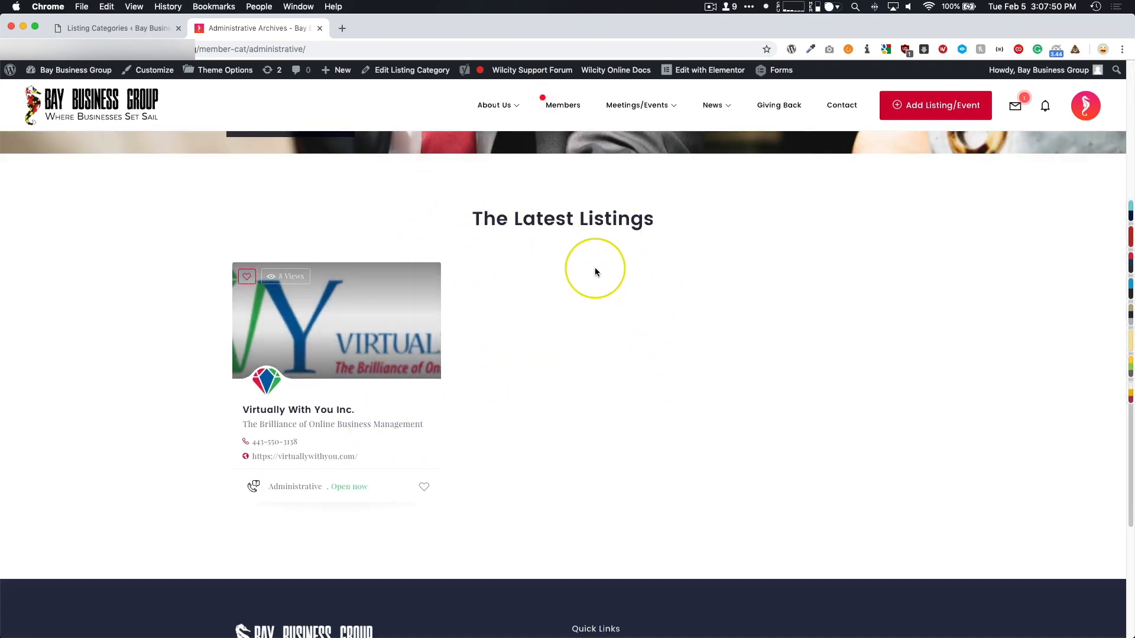
scroll(594, 266, "up", 1)
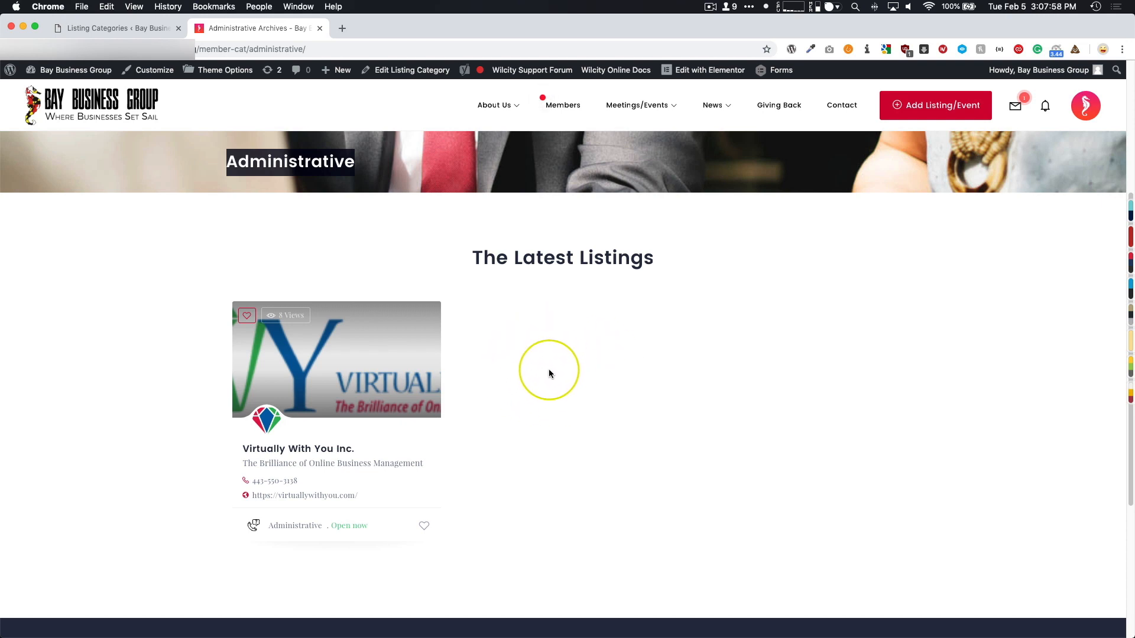
scroll(548, 374, "up", 5)
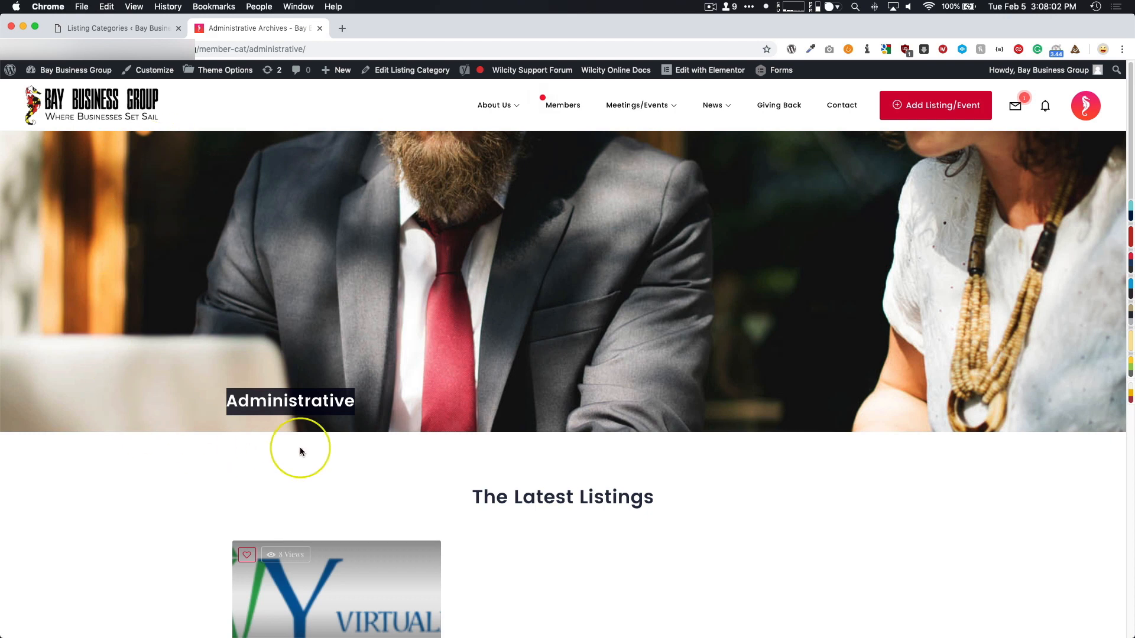
Inspect the Administrative header title in the browser's developer tools, and close them
left_click(286, 401)
right_click(286, 400)
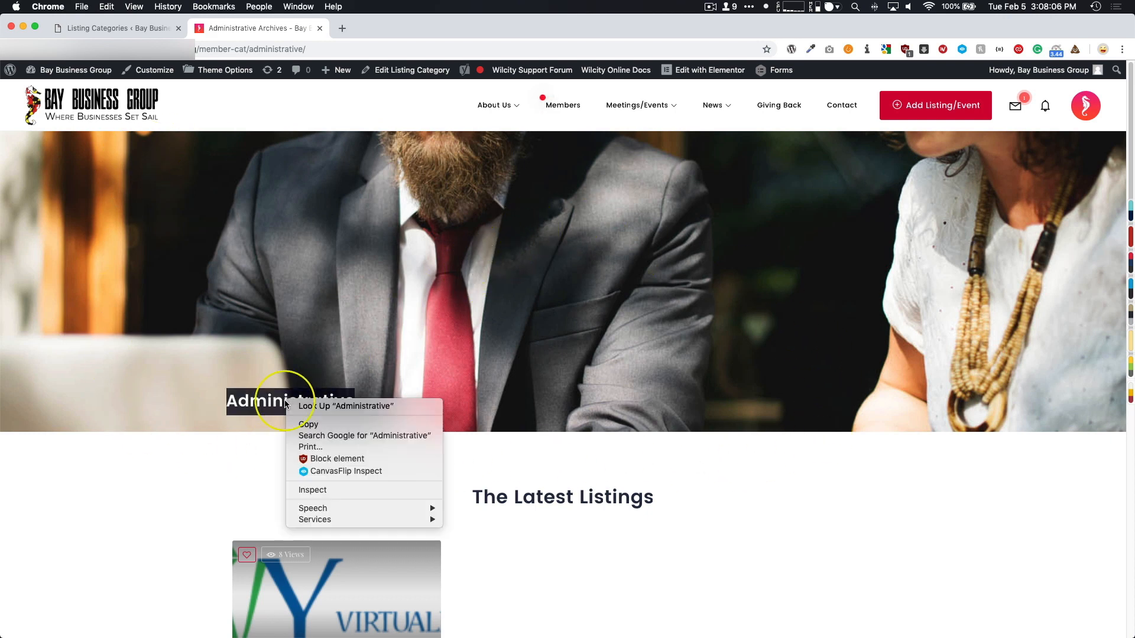
left_click(324, 493)
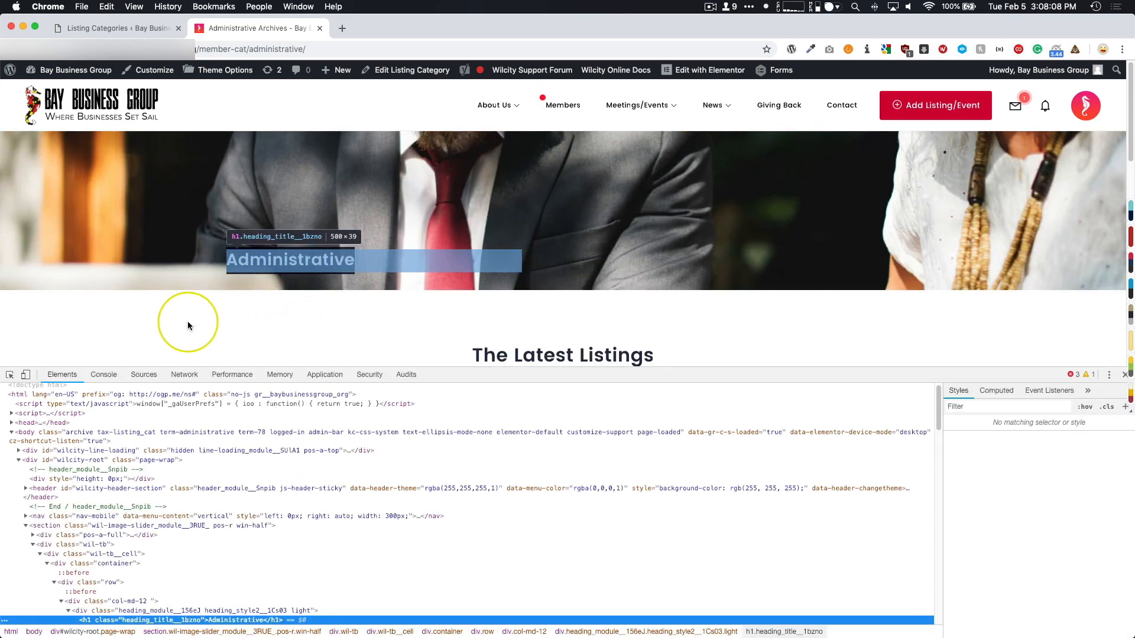
scroll(128, 535, "down", 3)
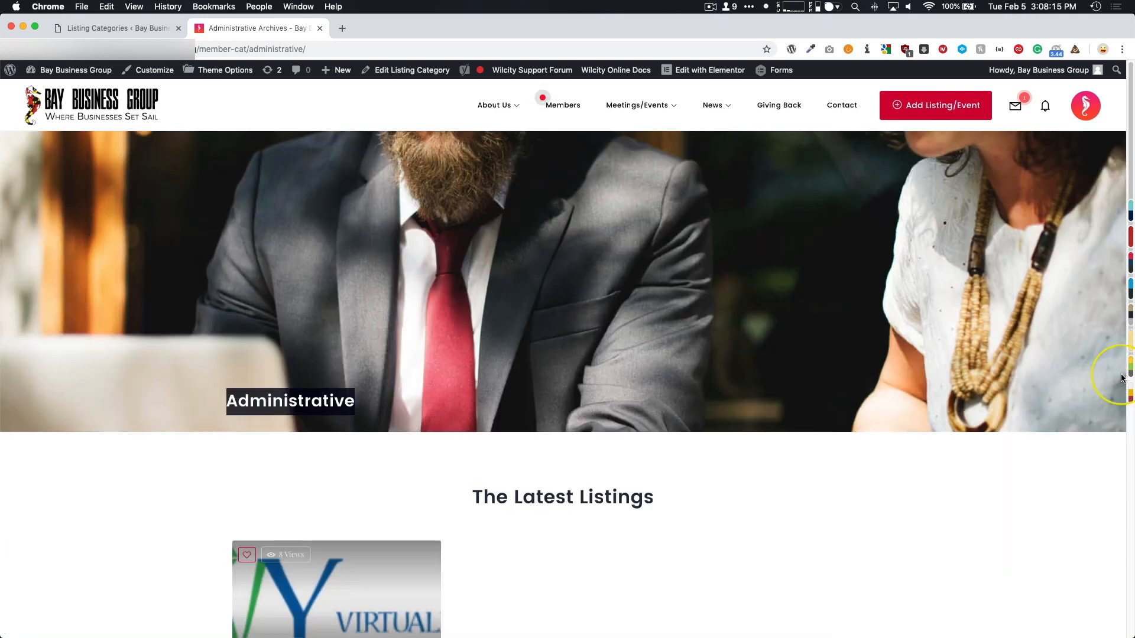
left_click(1122, 378)
scroll(510, 326, "down", 3)
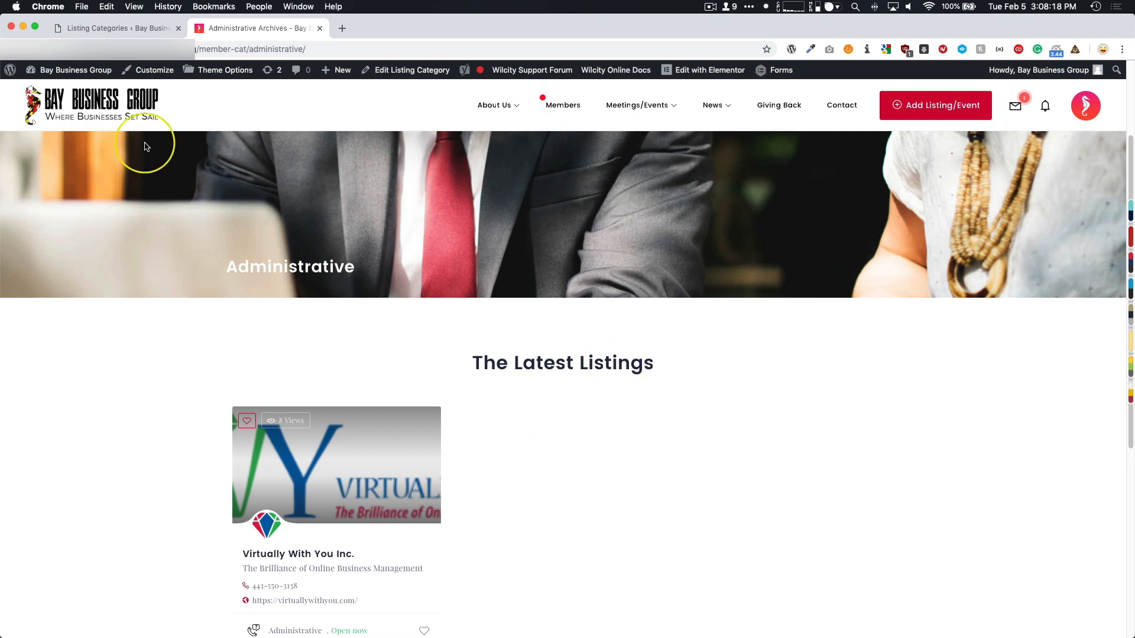
Open the dashboard in a new tab and edit the Business Categories page with Elementor
left_click(88, 71, "super")
left_click_drag(390, 28, 269, 27)
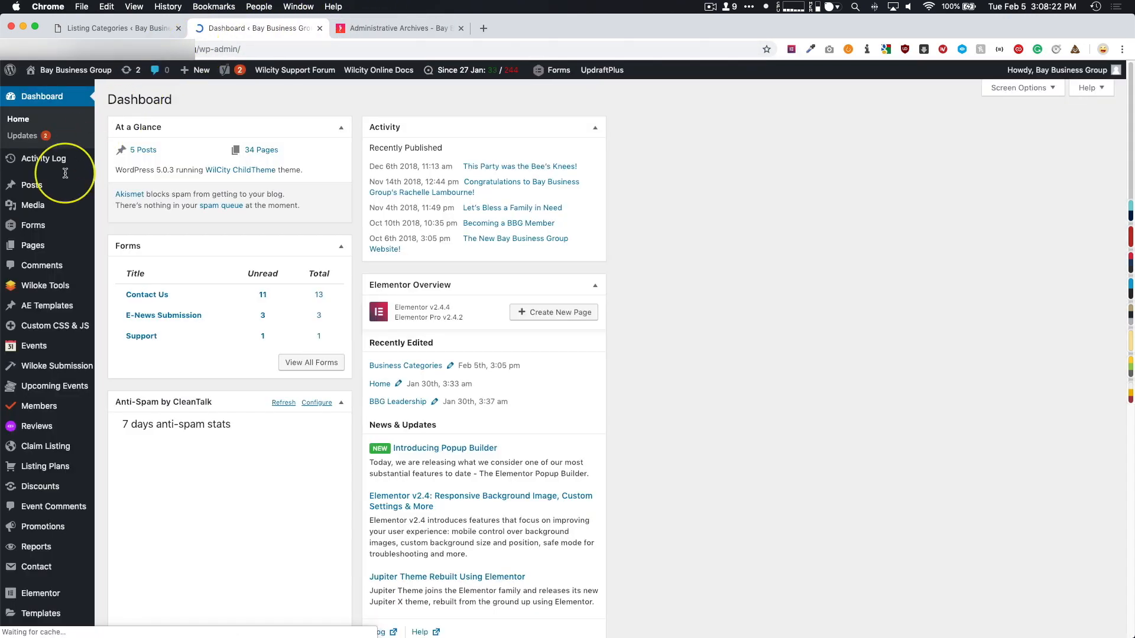
left_click(39, 245)
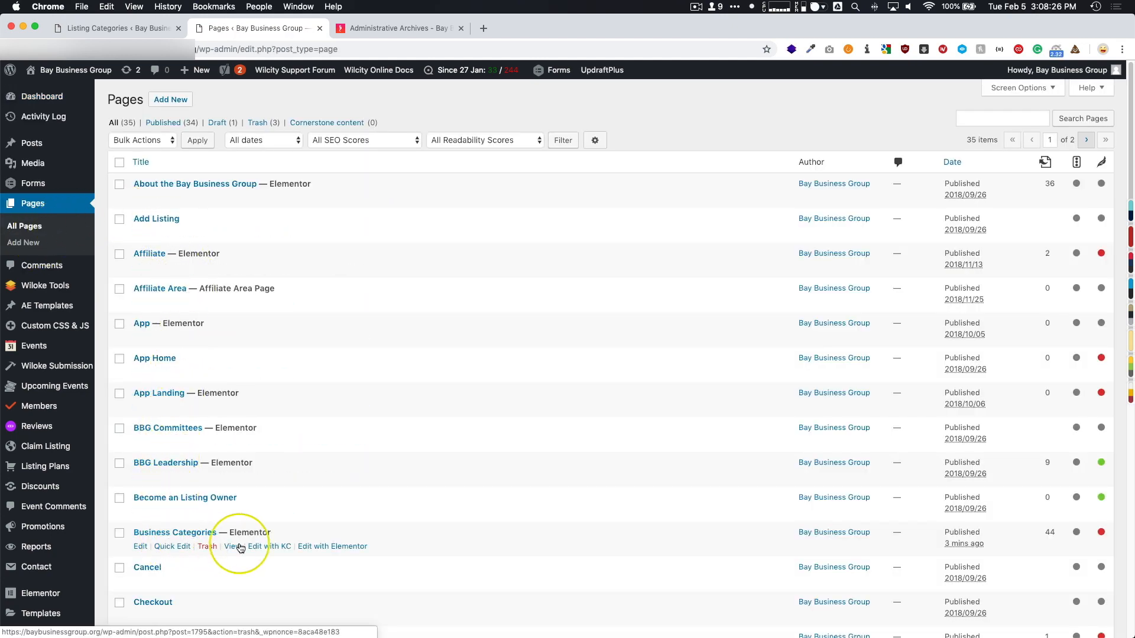
left_click(332, 546)
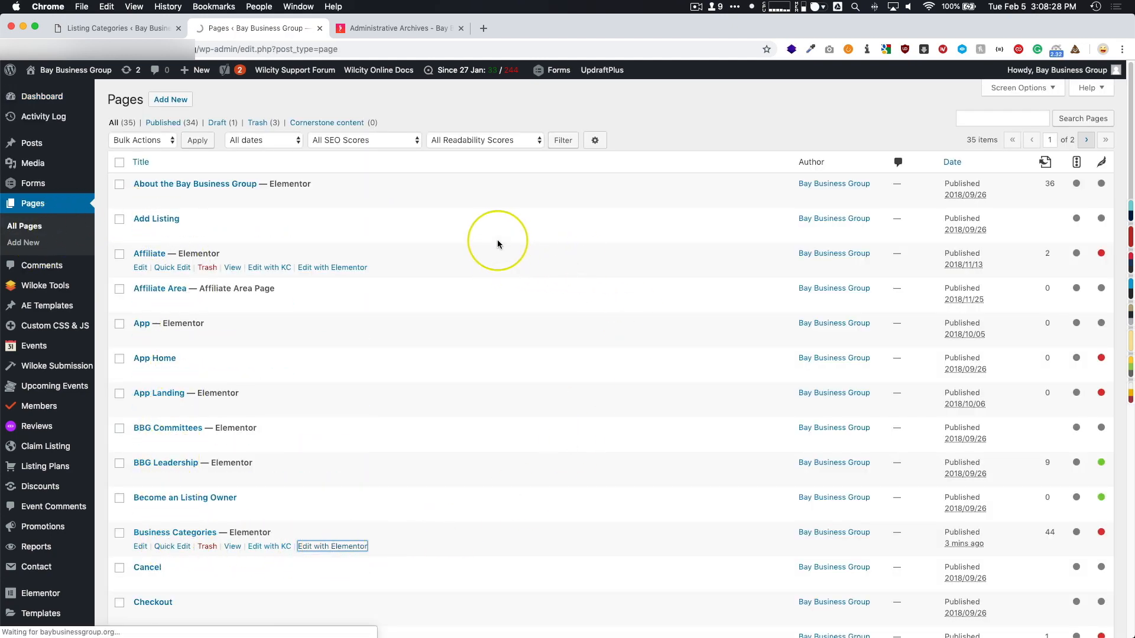
Check The Latest Listings section on the public Administrative category page
left_click(400, 29)
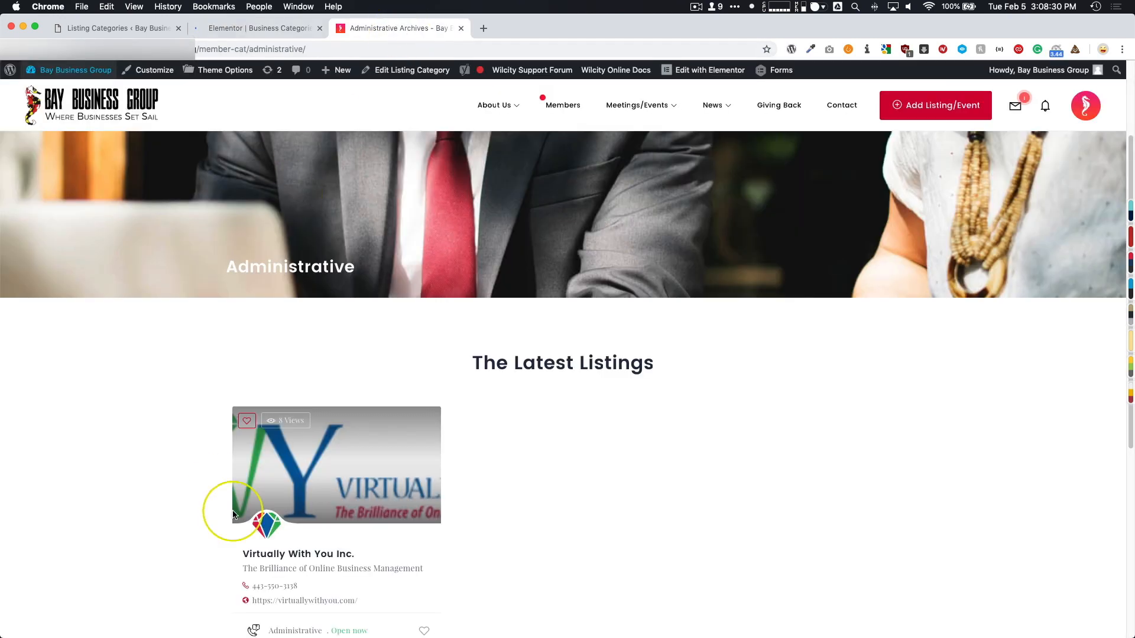
scroll(540, 372, "down", 2)
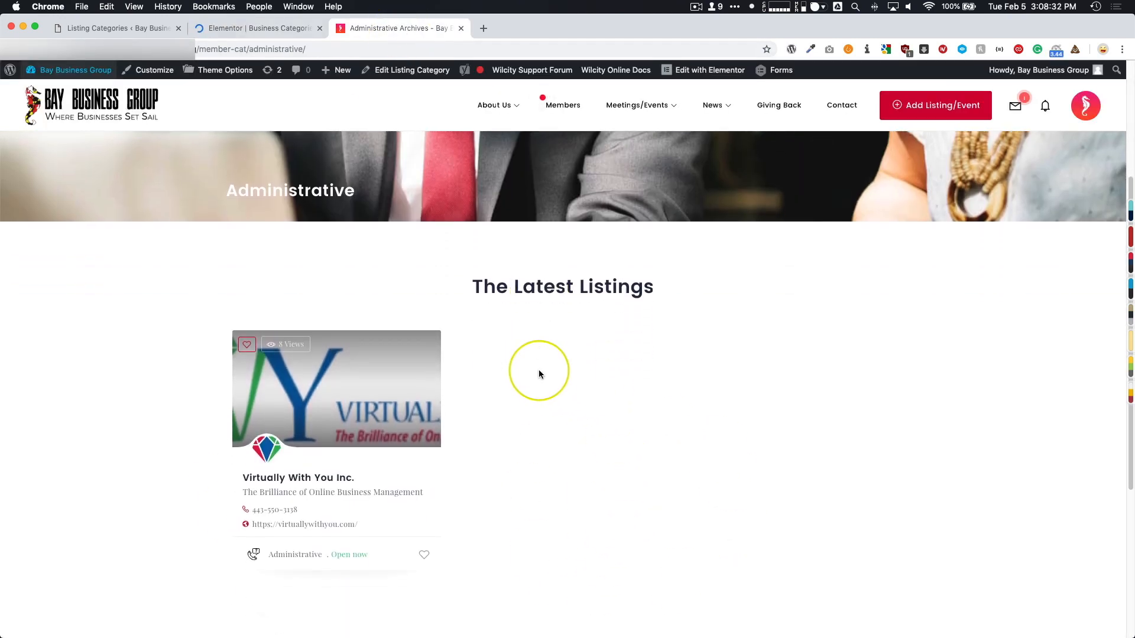
scroll(535, 331, "down", 2)
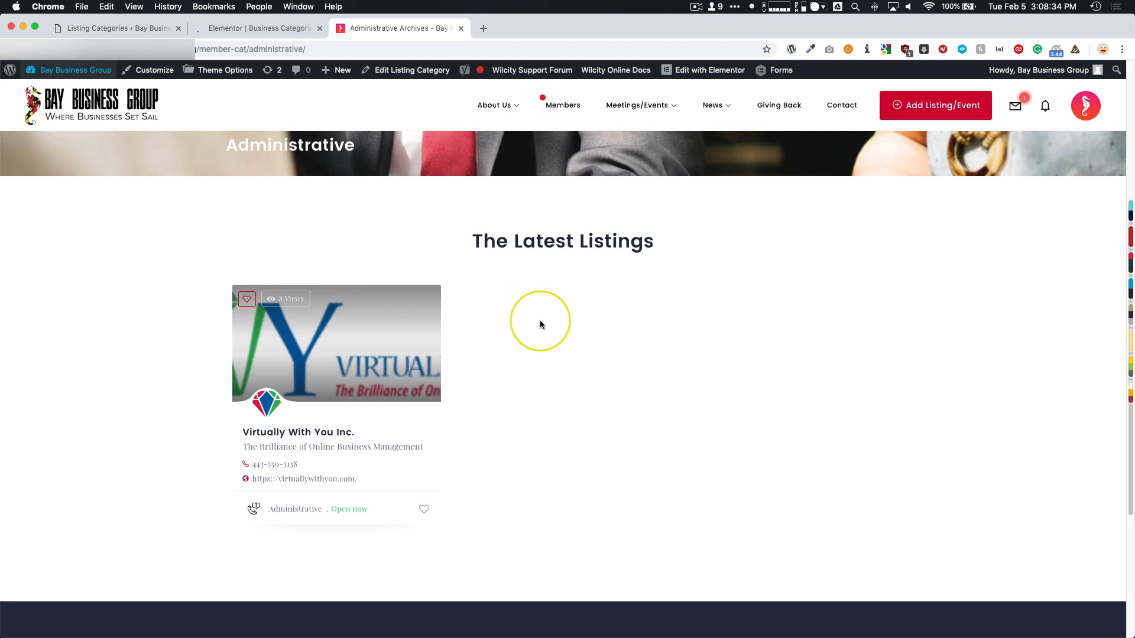
scroll(539, 320, "down", 1)
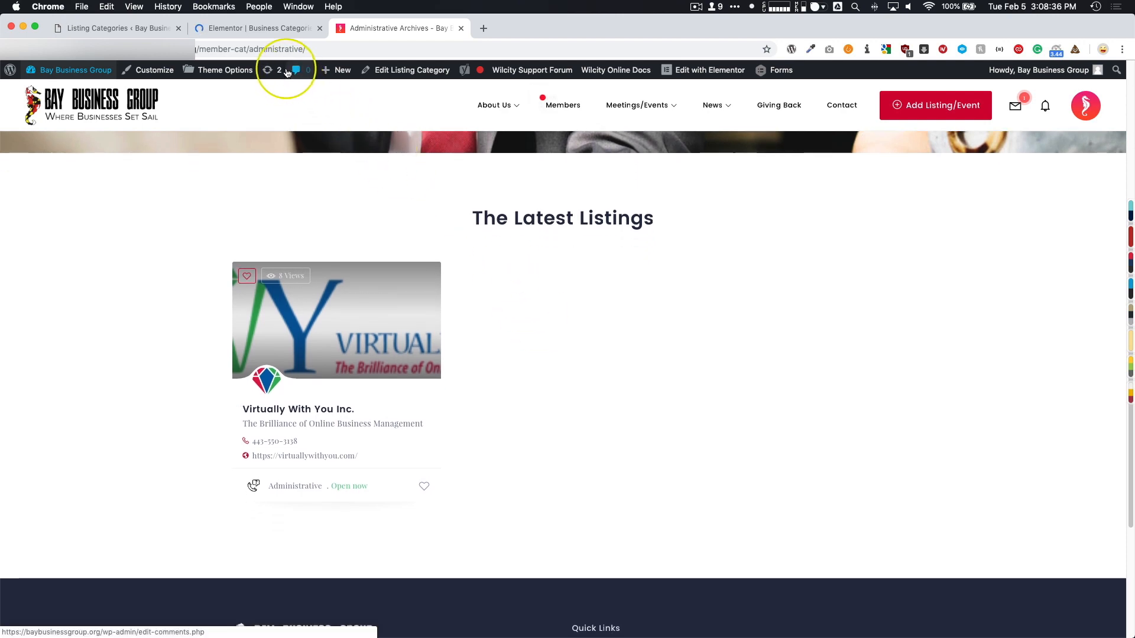
Change the heading of the WILCITY Grid Layout on the Business Categories page to "More Business"
left_click(256, 29)
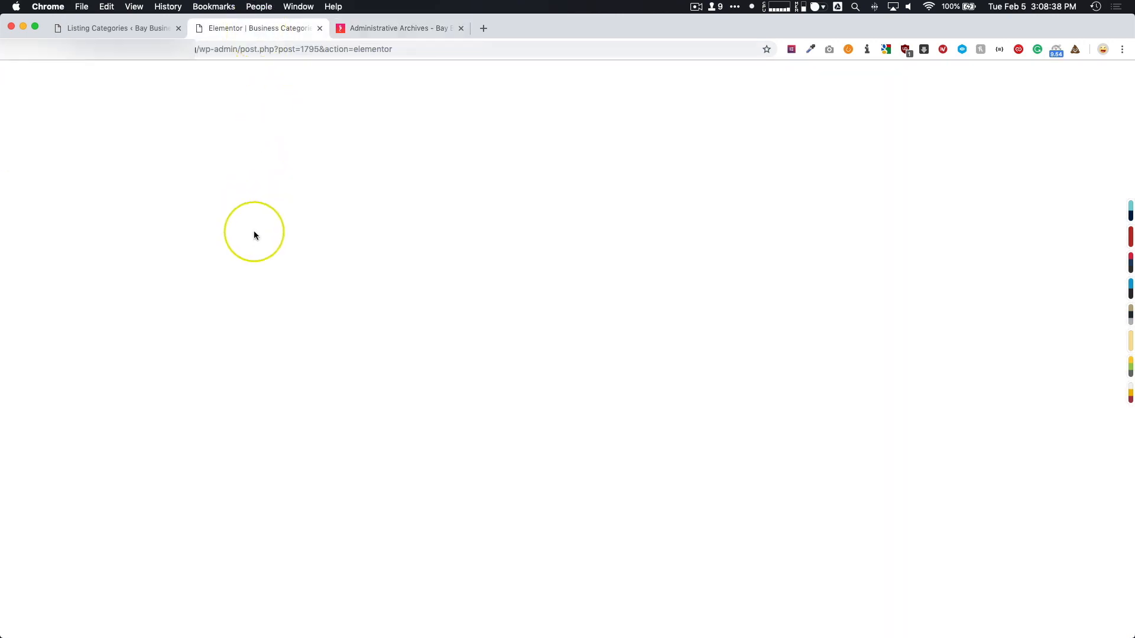
scroll(266, 233, "down", 5)
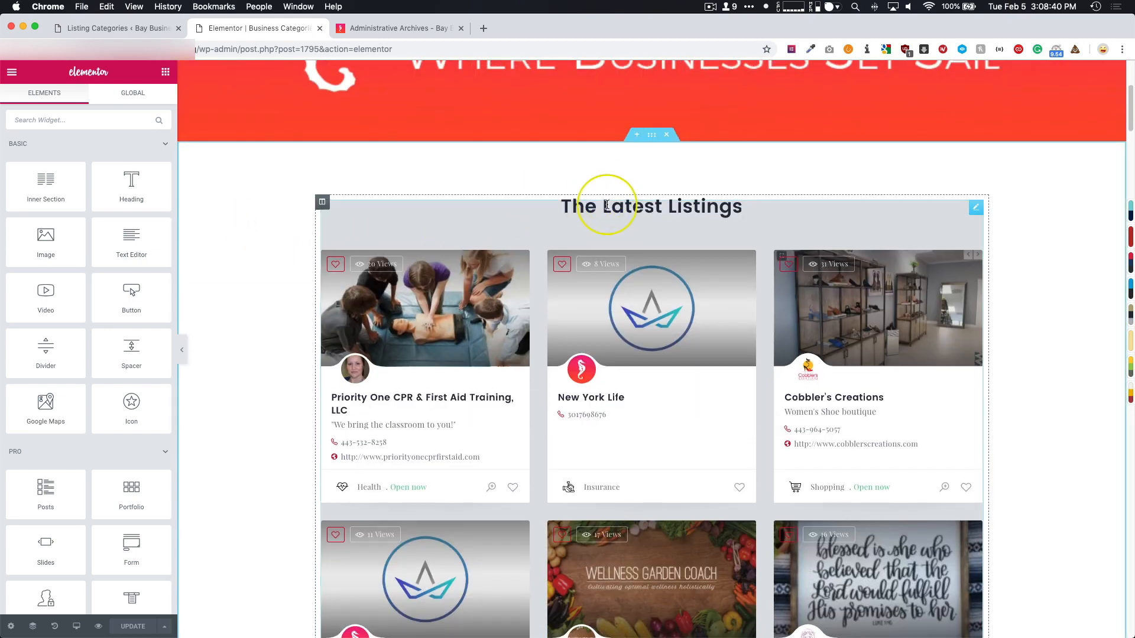
left_click(608, 202)
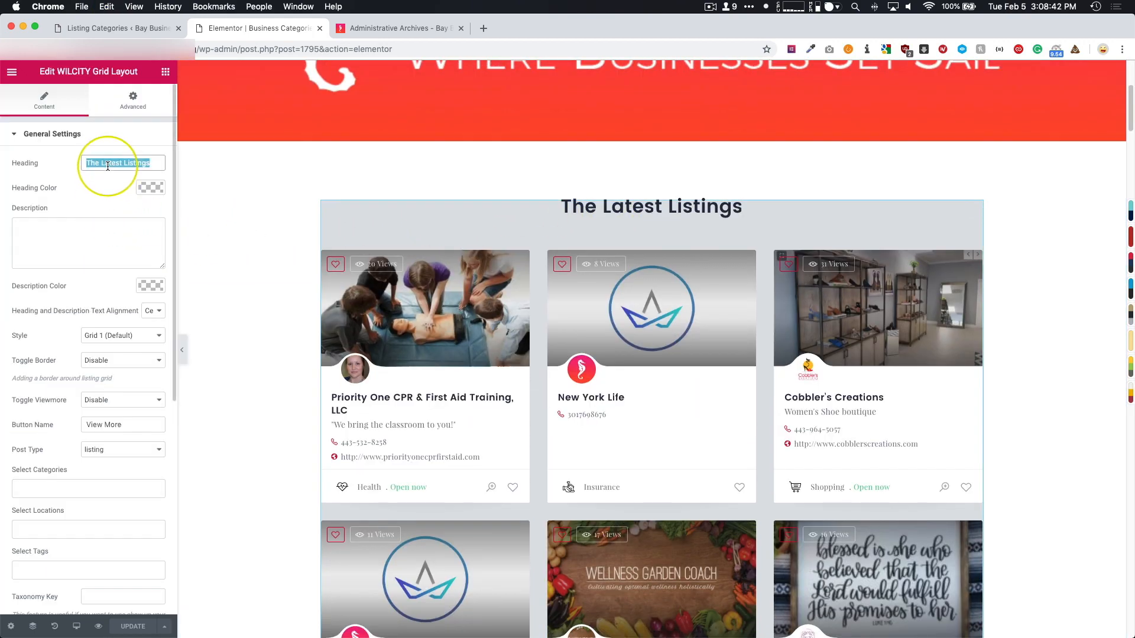
key("BackSpace")
type("More Business")
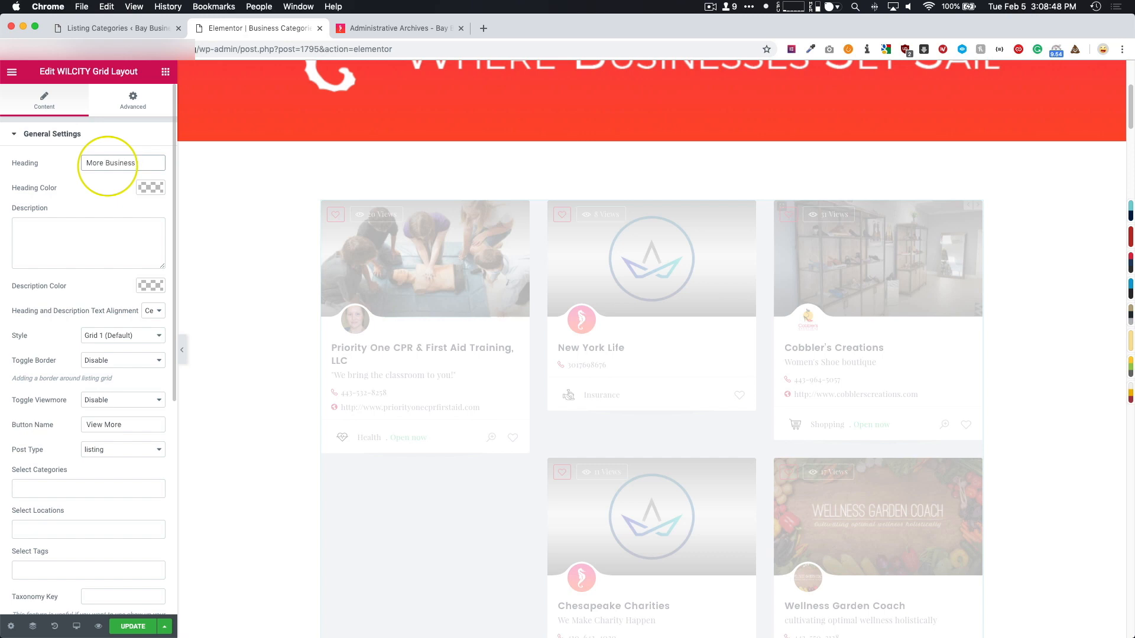
scroll(101, 245, "down", 1)
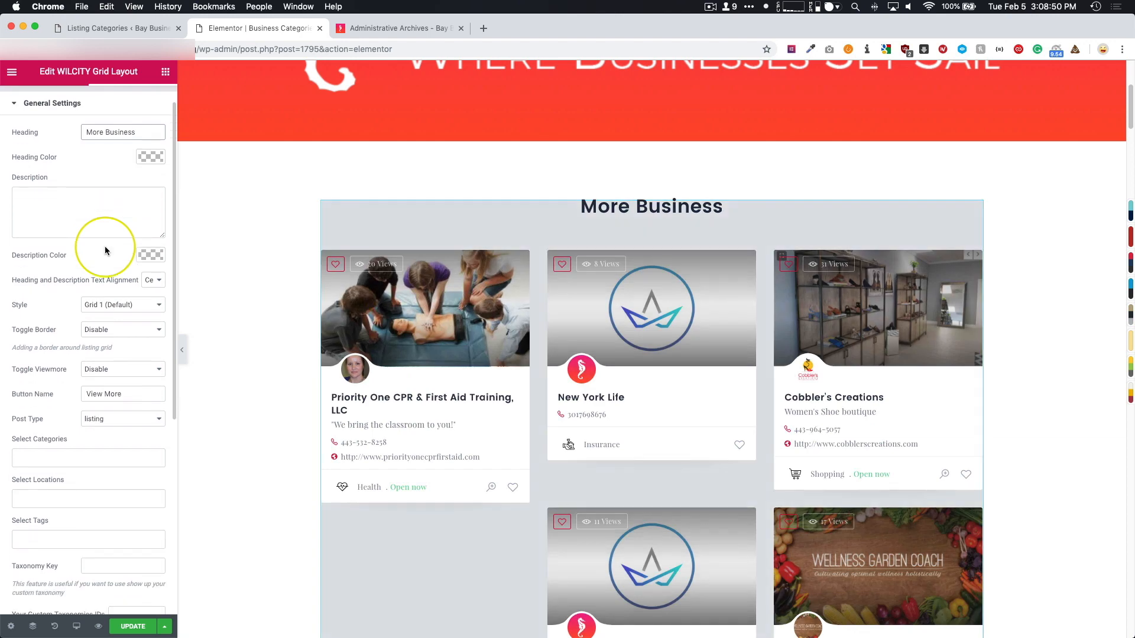
Return to the Elementor widget list and look over the listings grid on the page
left_click(166, 72)
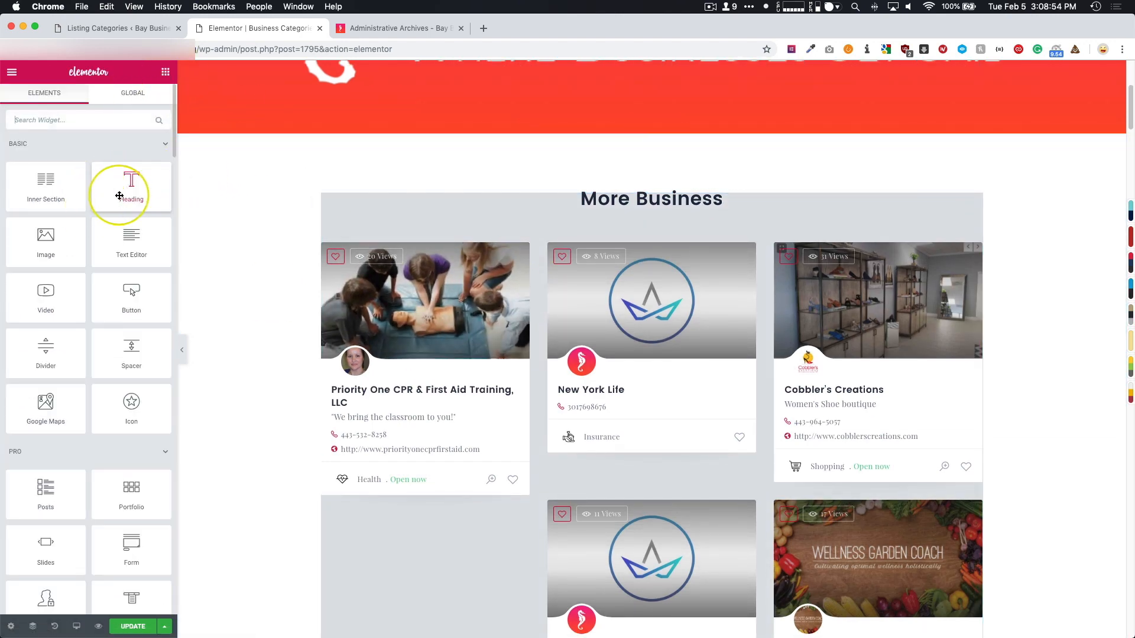
scroll(228, 246, "down", 9)
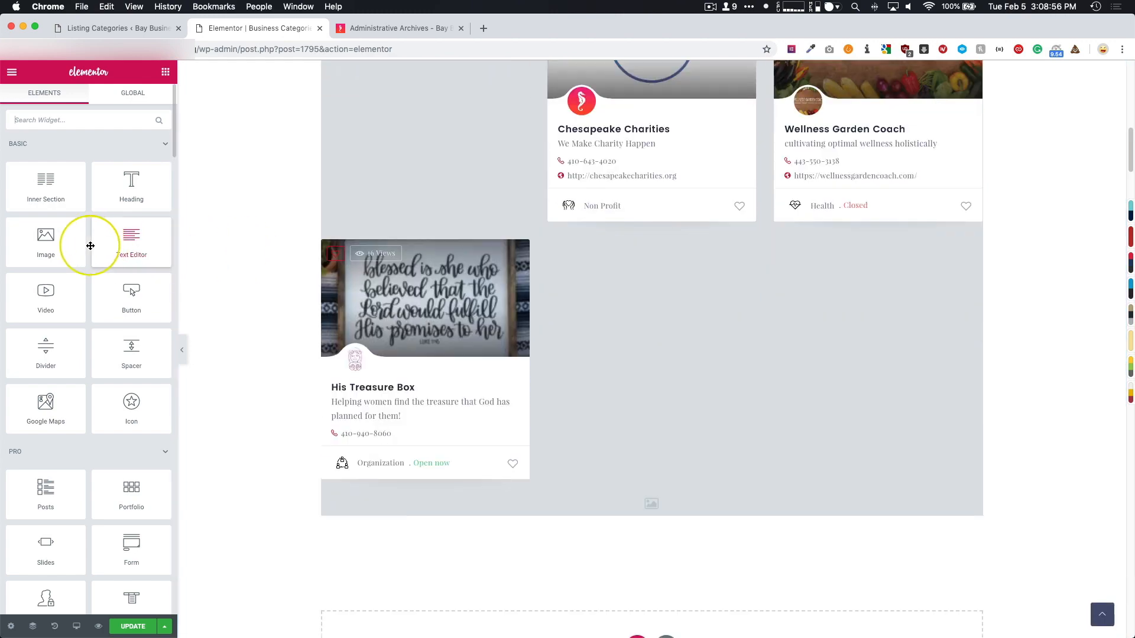
scroll(264, 236, "up", 8)
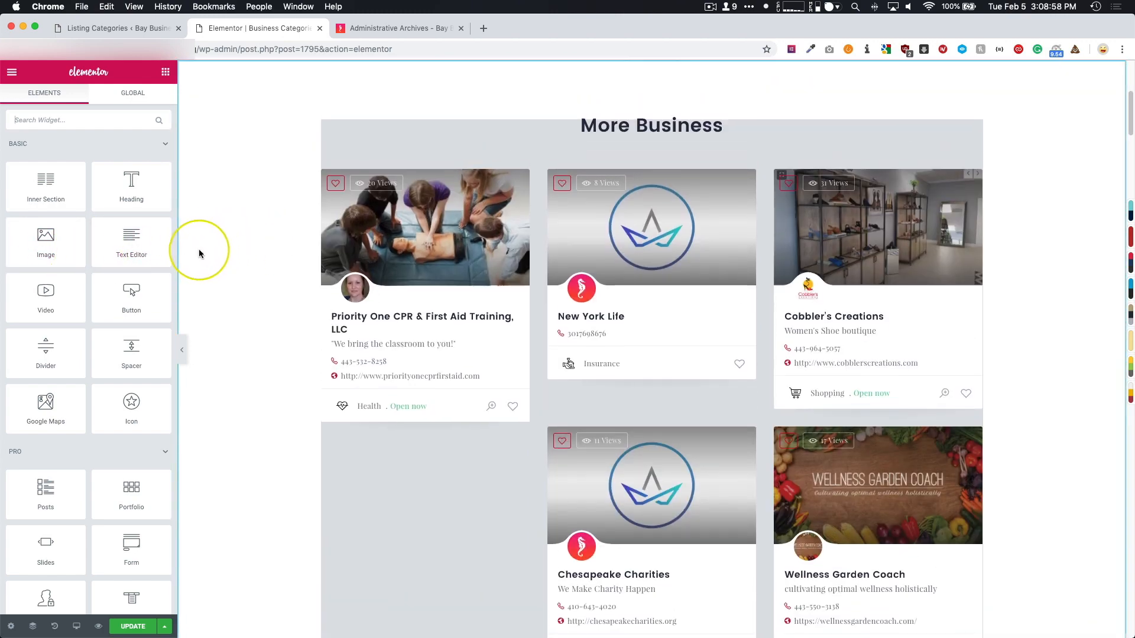
Save the Business Categories page changes, and reload the public Administrative category page to check its listings heading and member-cat/administrative address
scroll(199, 253, "up", 2)
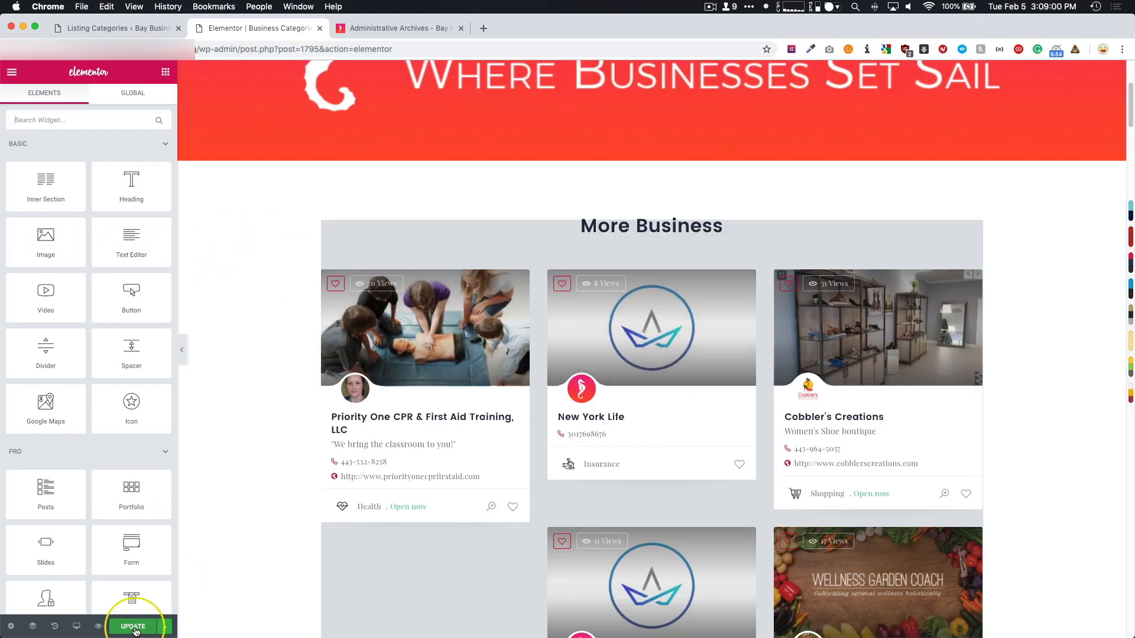
left_click(134, 627)
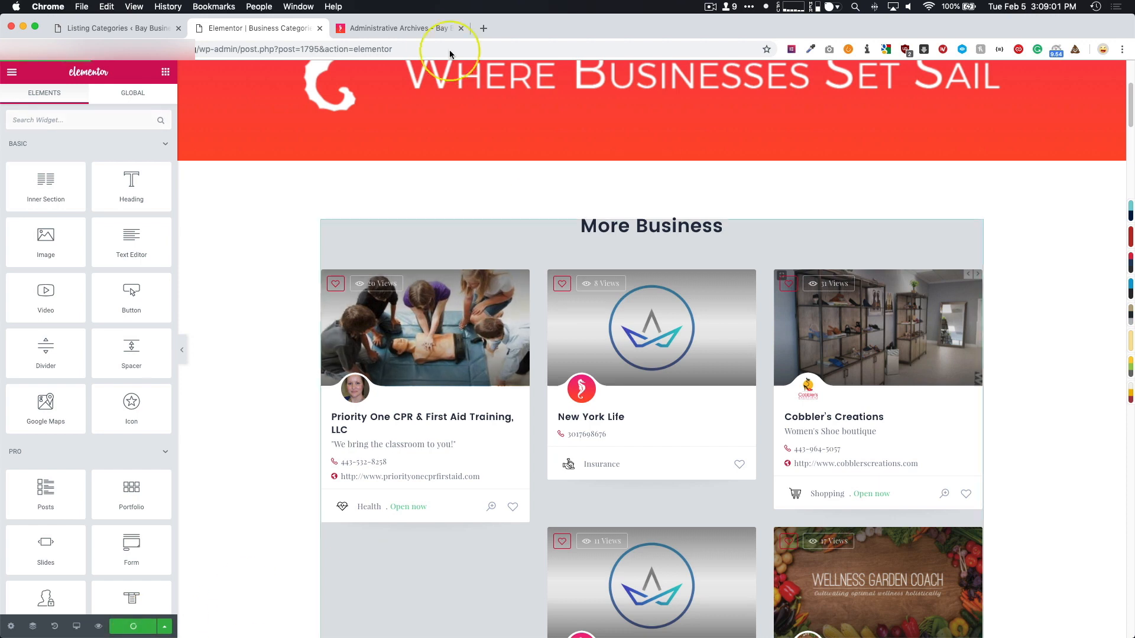
left_click(407, 28)
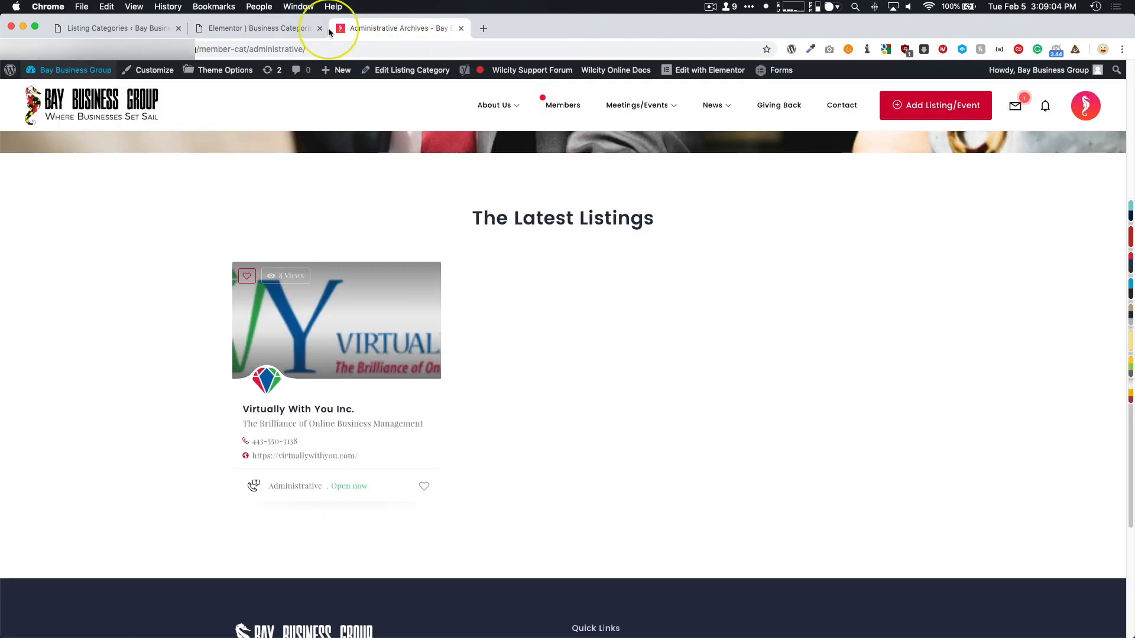
left_click(311, 28)
left_click(401, 28)
key("super+r")
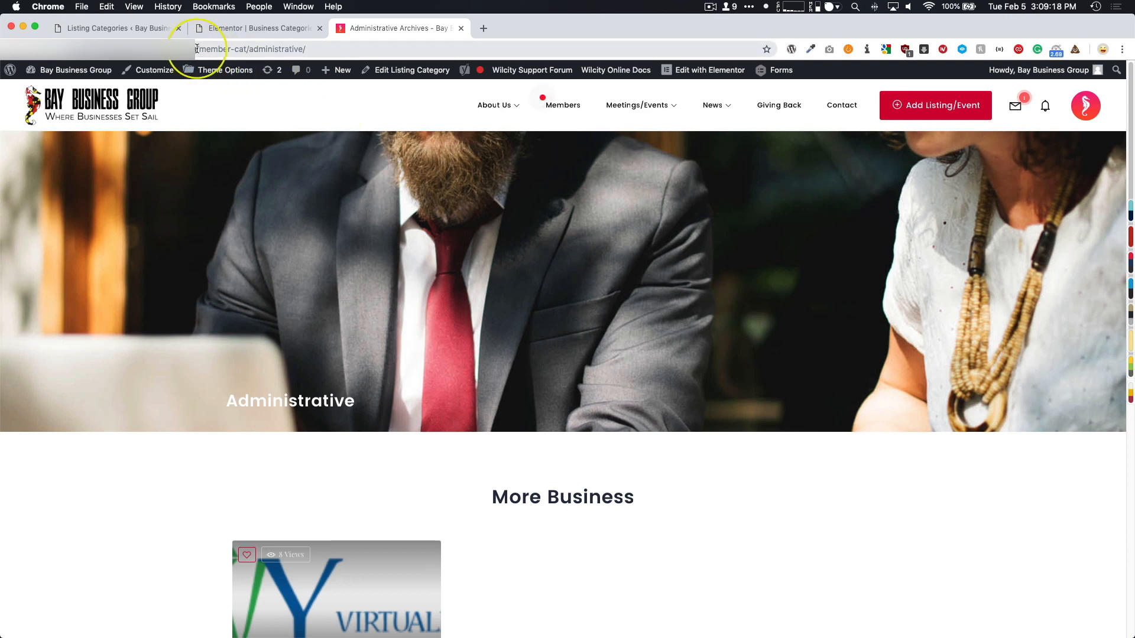
left_click_drag(197, 49, 303, 51)
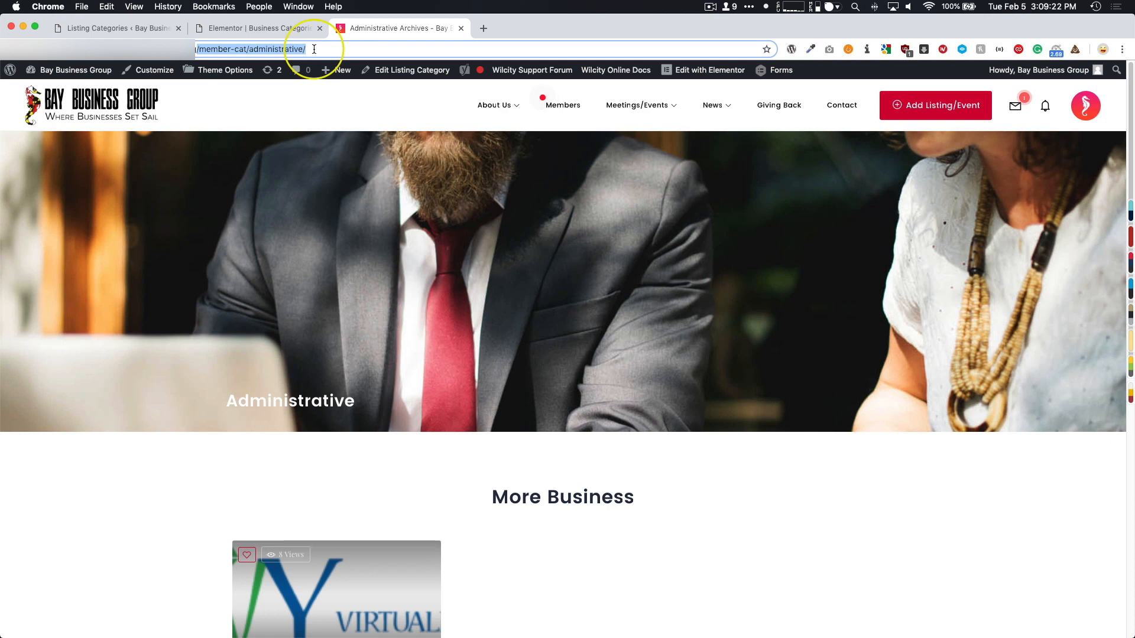
left_click(355, 201)
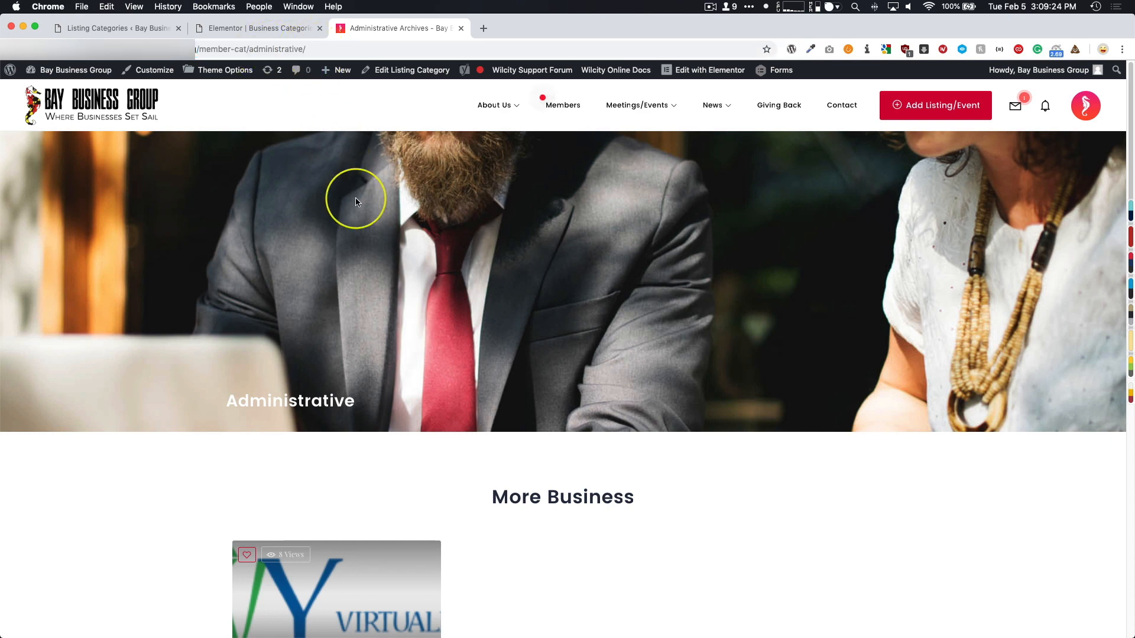